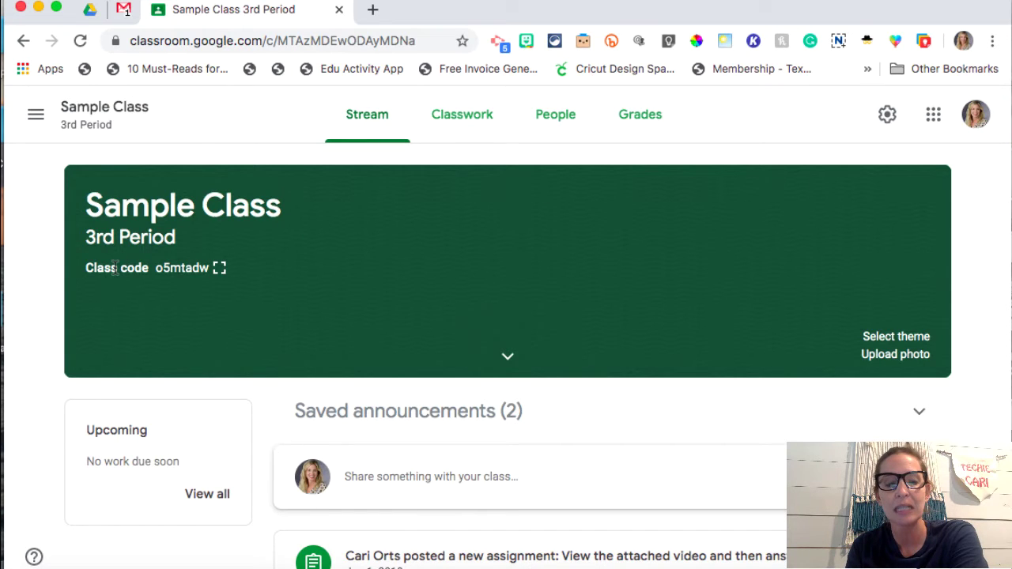
Enlarge the Sample Class 3rd Period join code and select all of it for copying
click(220, 269)
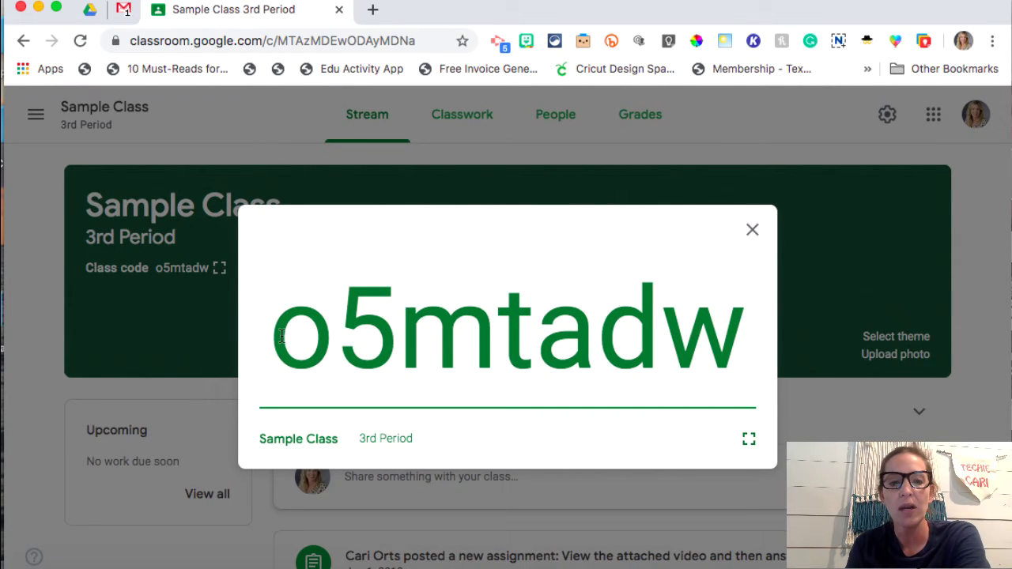
drag(281, 336, 735, 335)
key(super+c)
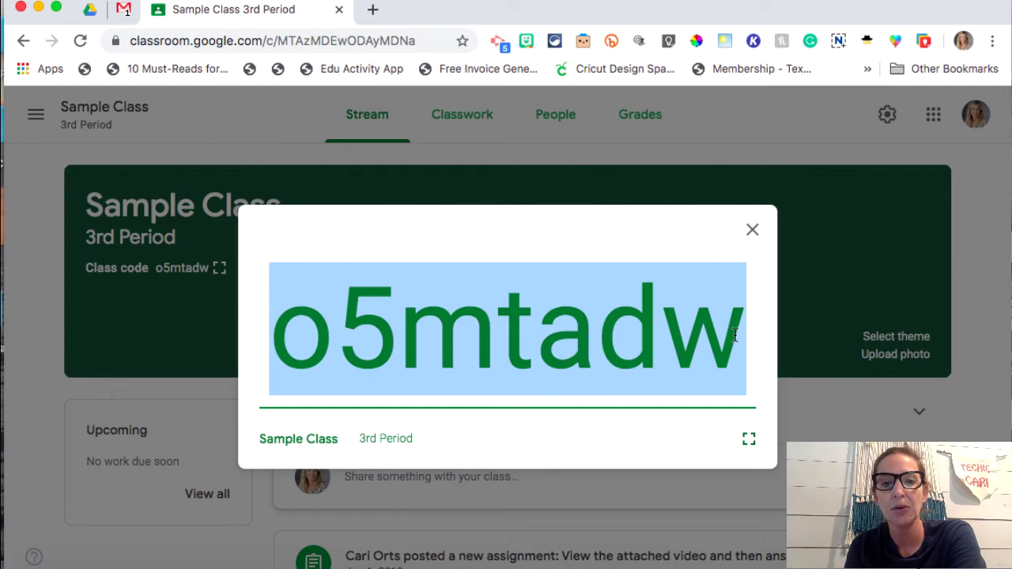
Open the 'Logging into Google Classroom' document from Google Docs in a new browser tab
click(372, 10)
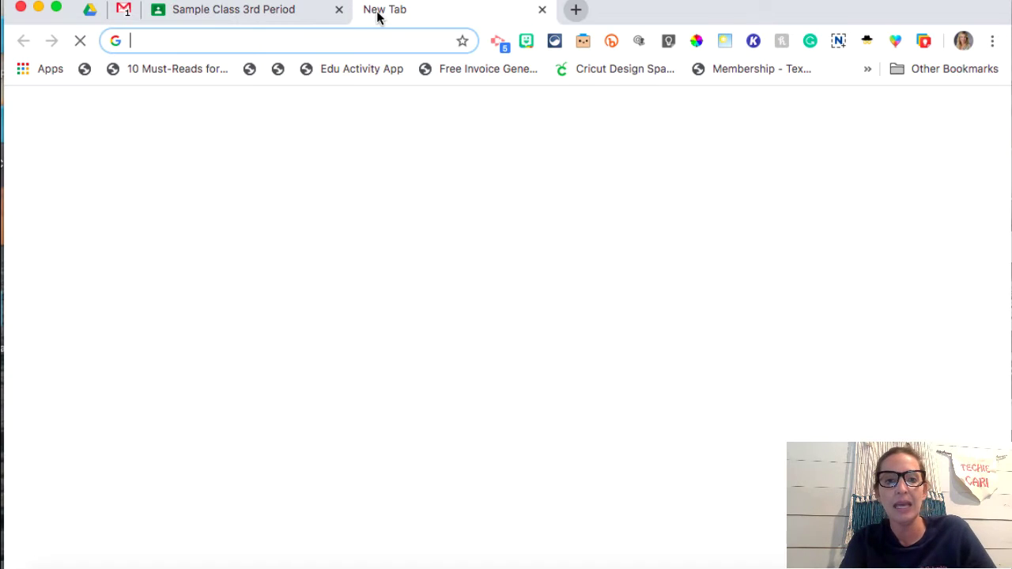
text(docs)
key(Right)
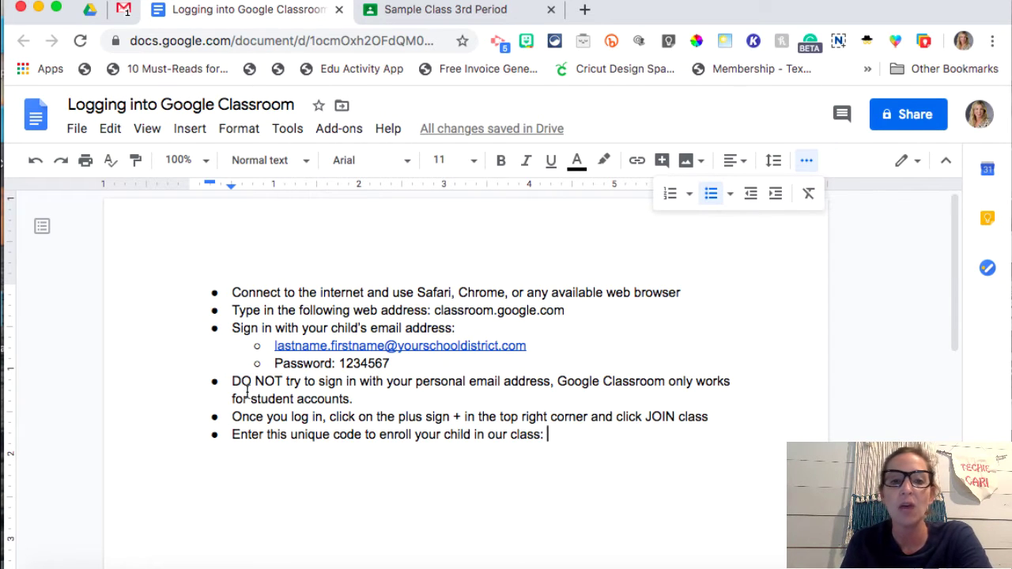
Highlight the words 'sign +' in green in the login instructions
drag(361, 397, 228, 381)
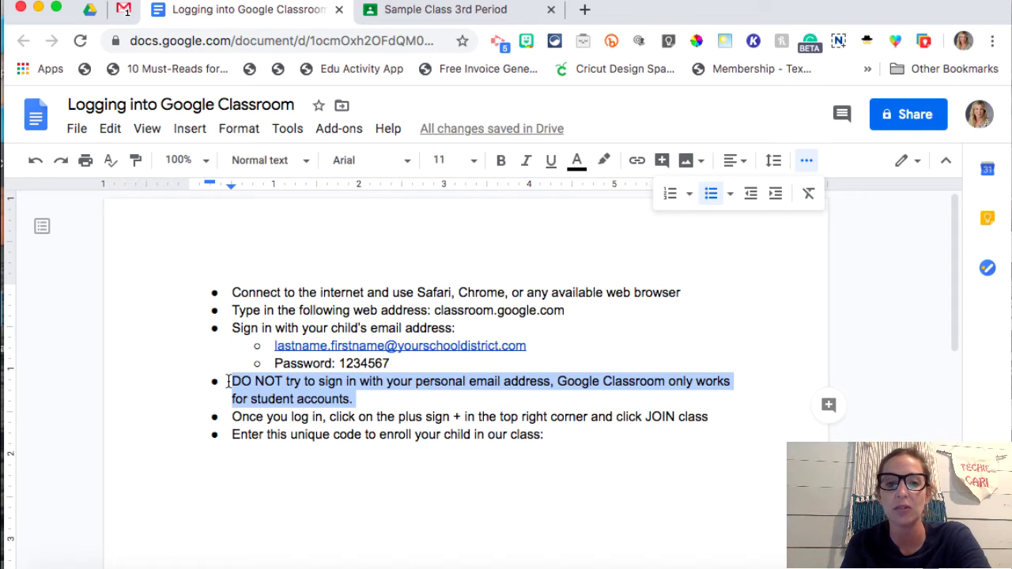
drag(355, 398, 376, 402)
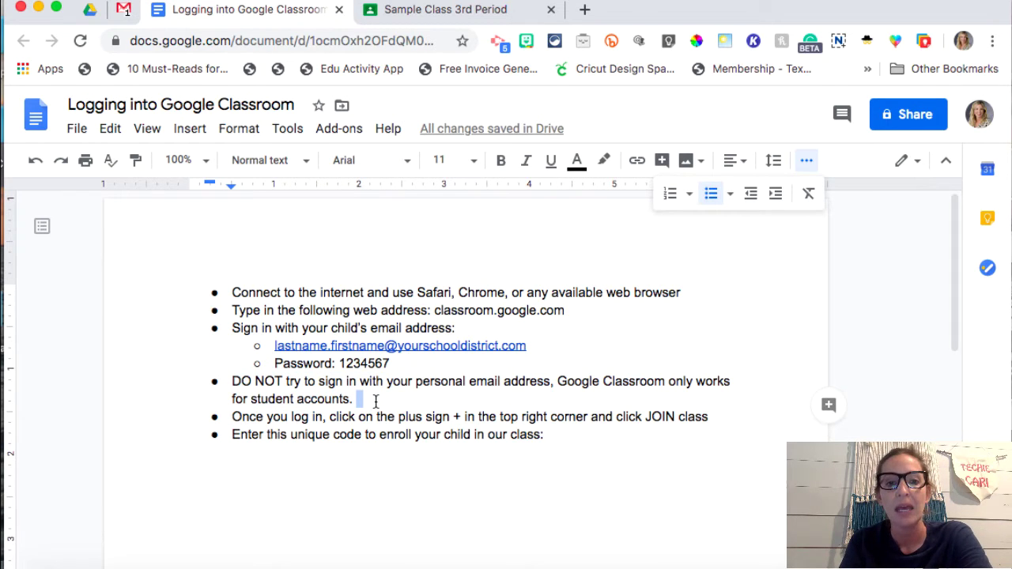
drag(468, 417, 422, 417)
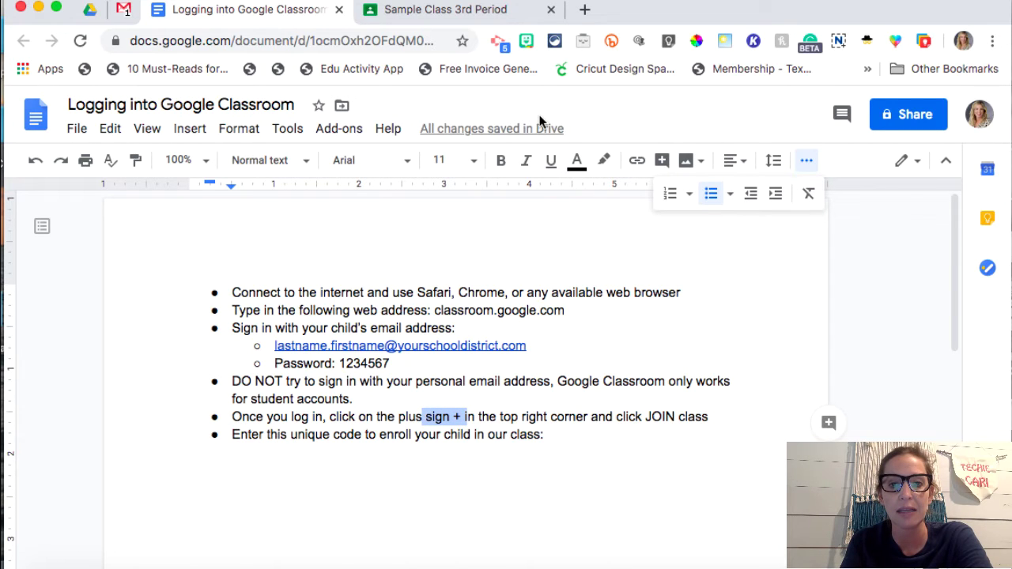
click(602, 166)
click(685, 242)
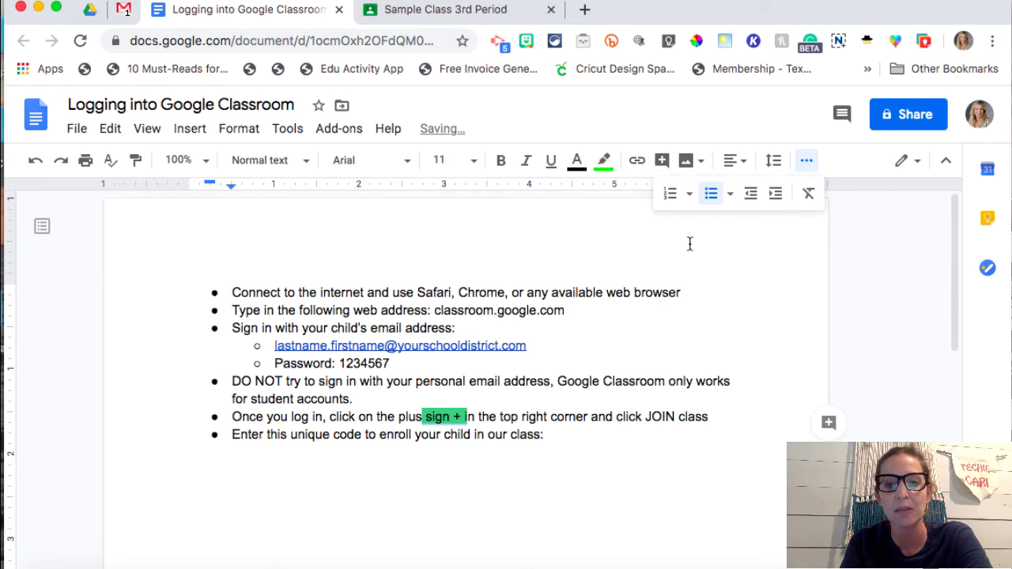
Paste the class code in 96-point type under the last bullet, then close Classroom's enlarged code
click(652, 466)
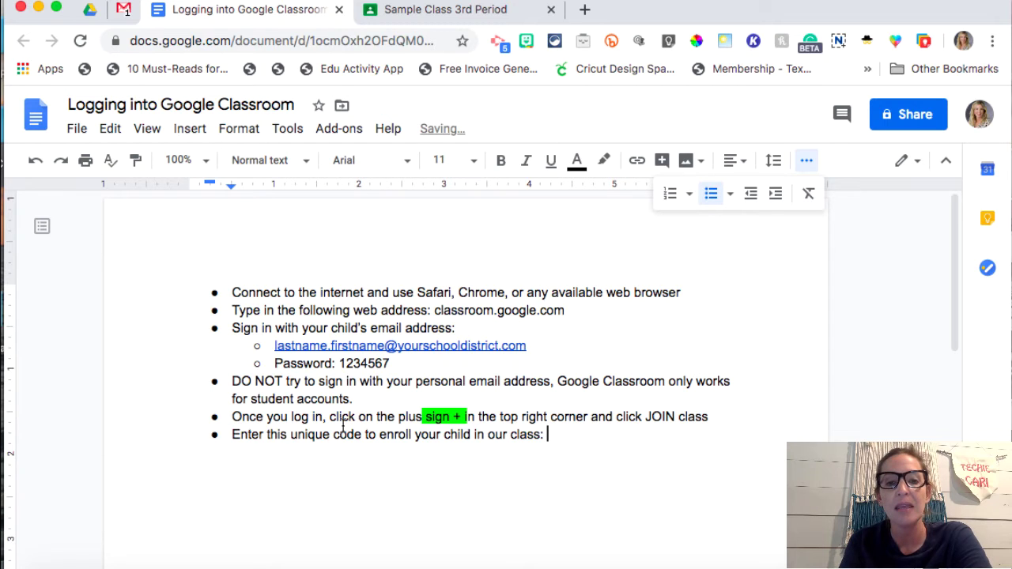
click(436, 19)
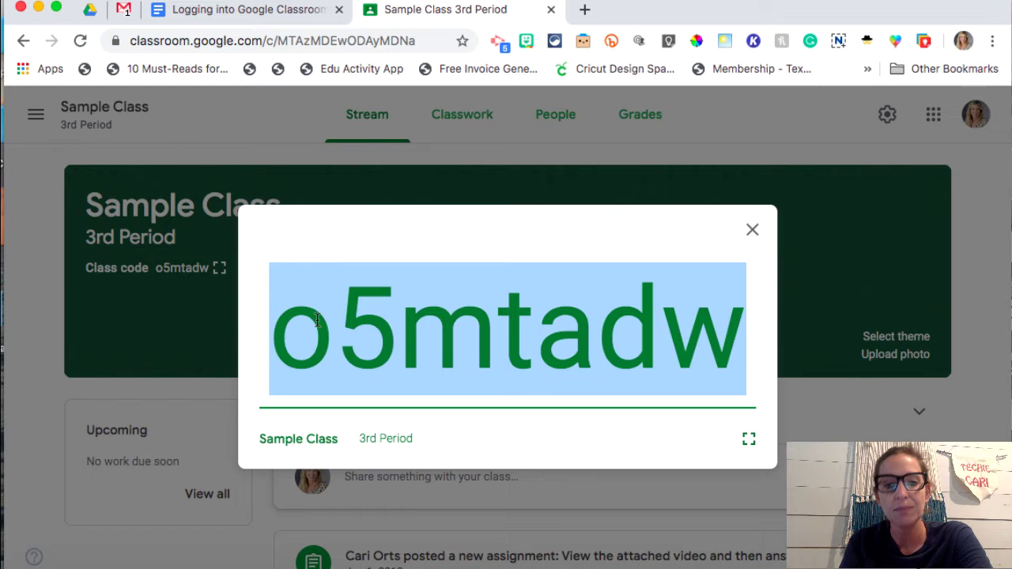
click(288, 15)
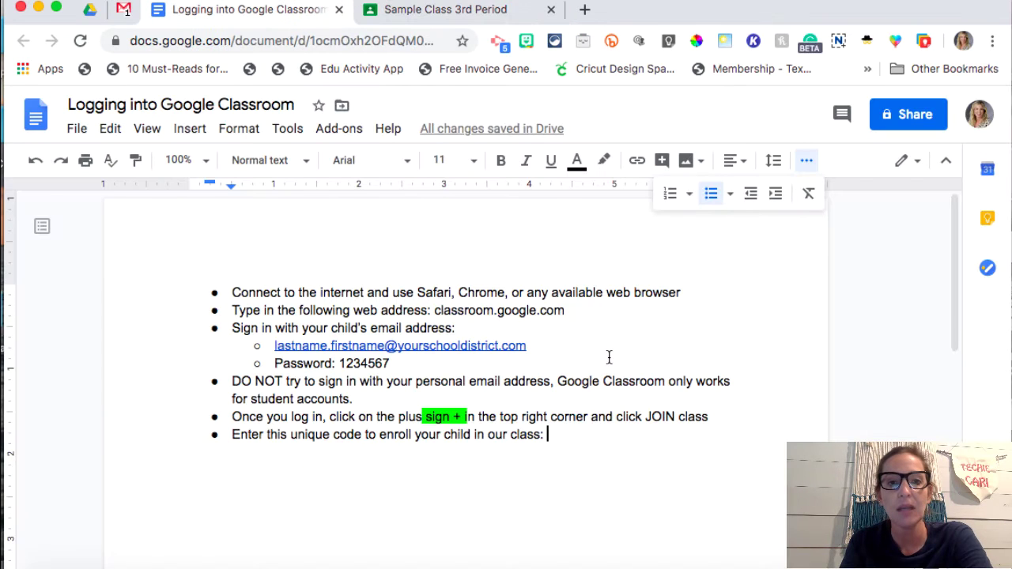
key(super+v)
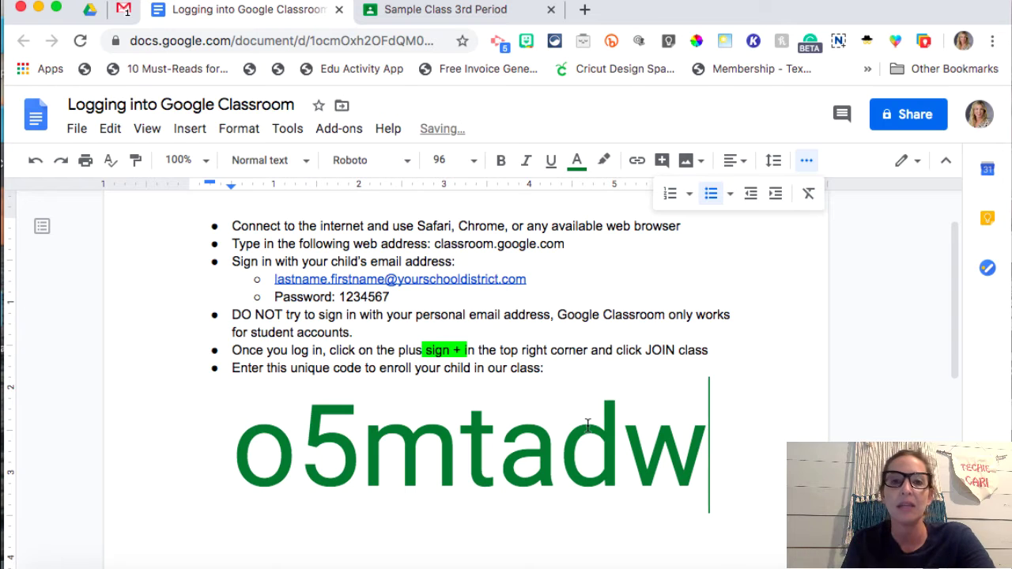
click(455, 12)
click(752, 230)
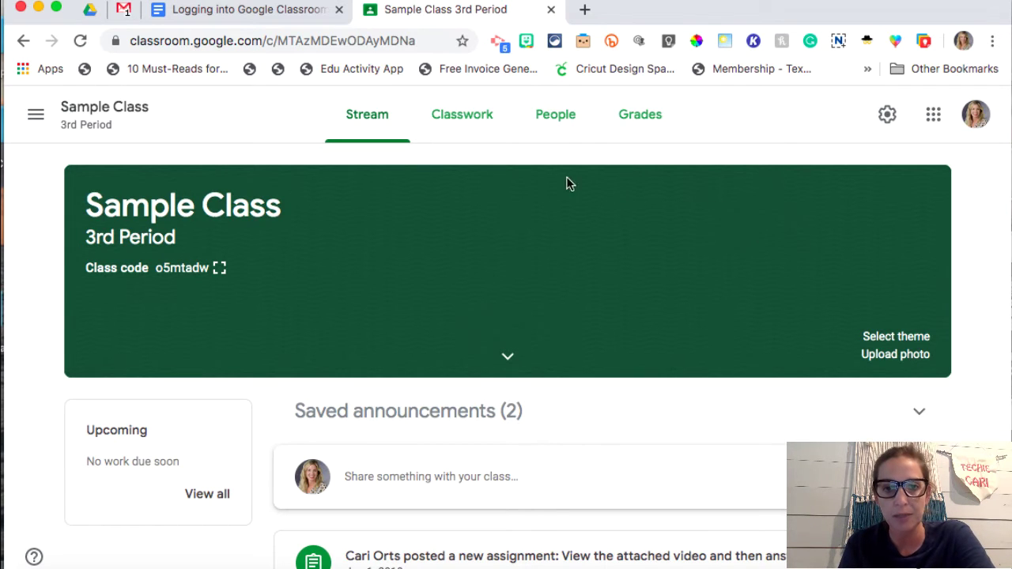
Open the Sample Class People page and scroll through its teachers and students
click(567, 135)
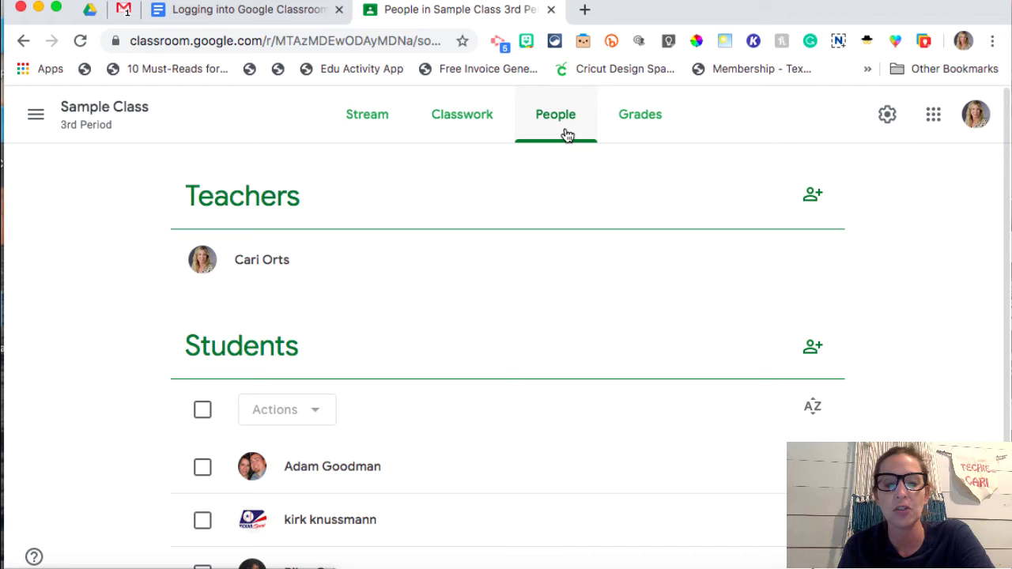
scroll(591, 380, down, 1)
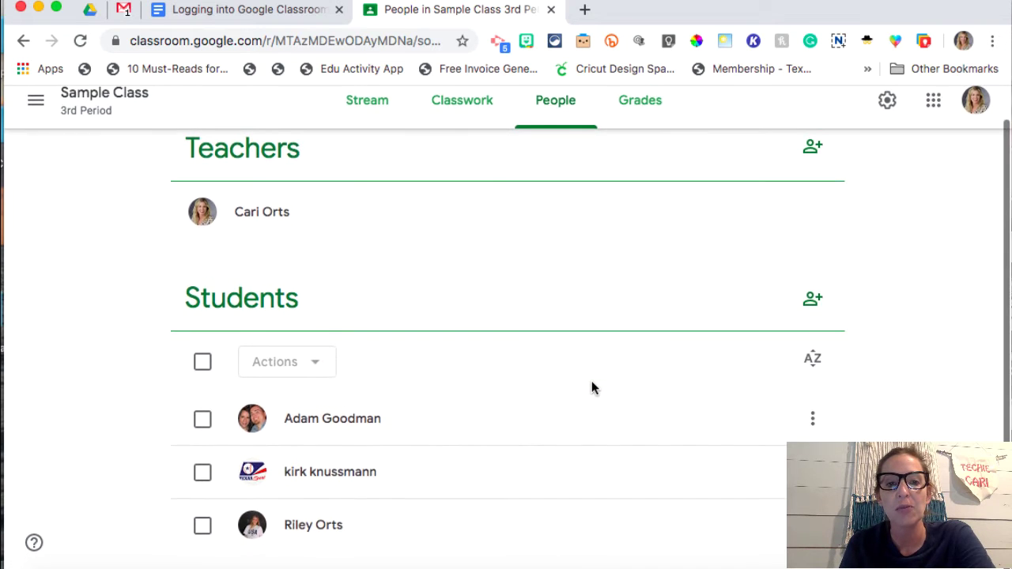
scroll(591, 388, down, 1)
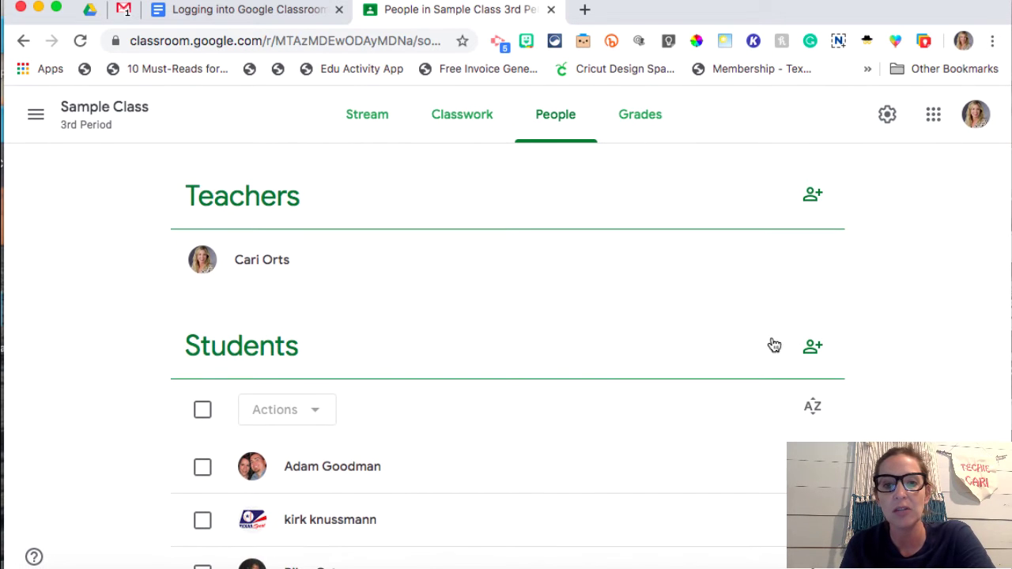
Open the Invite students and Invite teachers forms and cancel both without inviting anyone
click(811, 362)
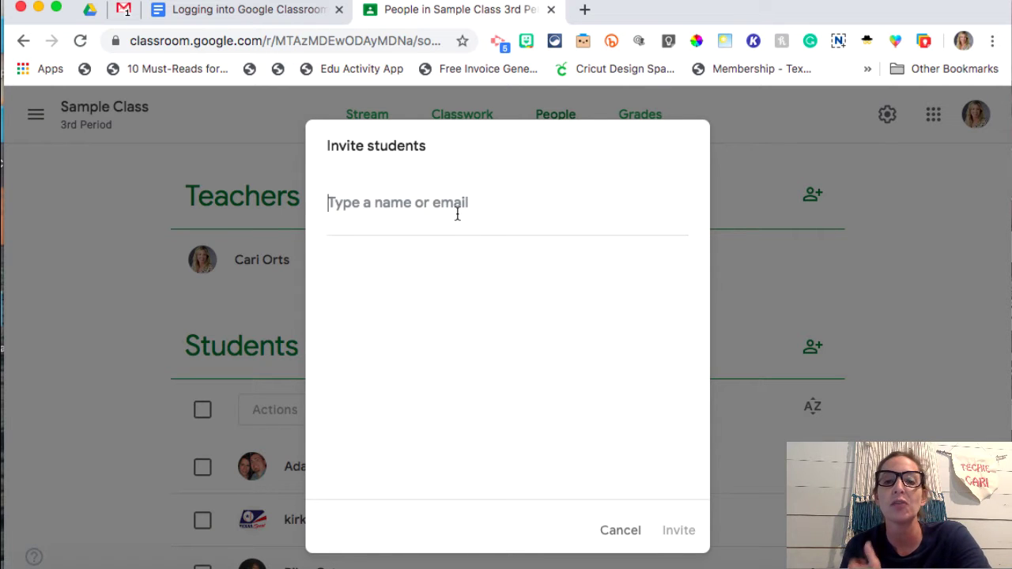
click(618, 528)
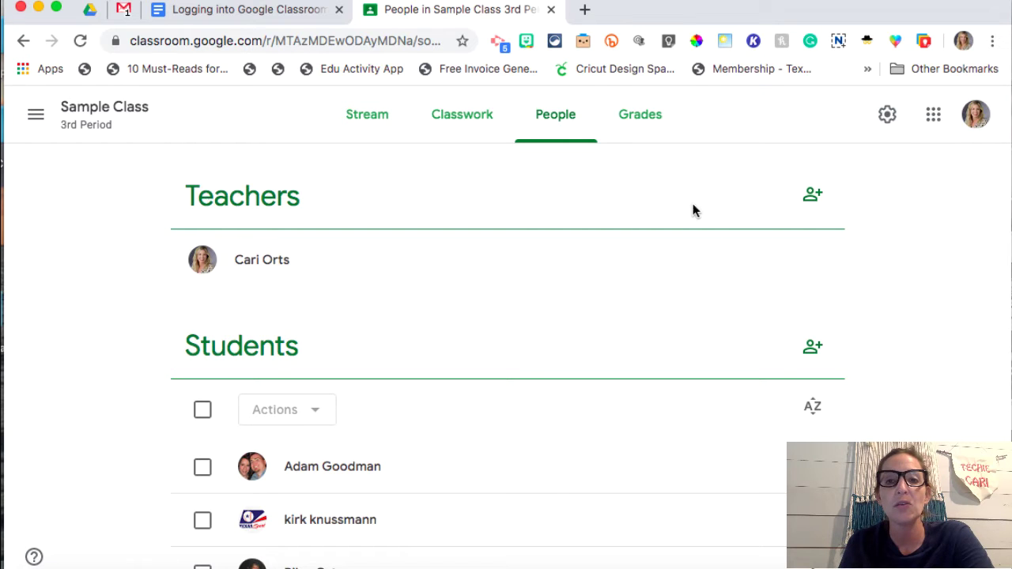
click(812, 207)
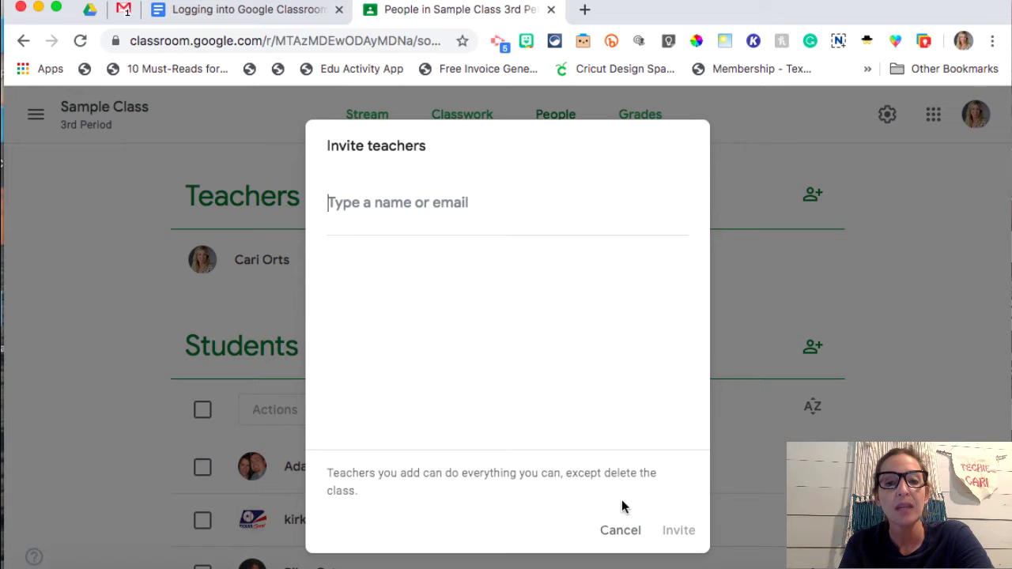
click(623, 531)
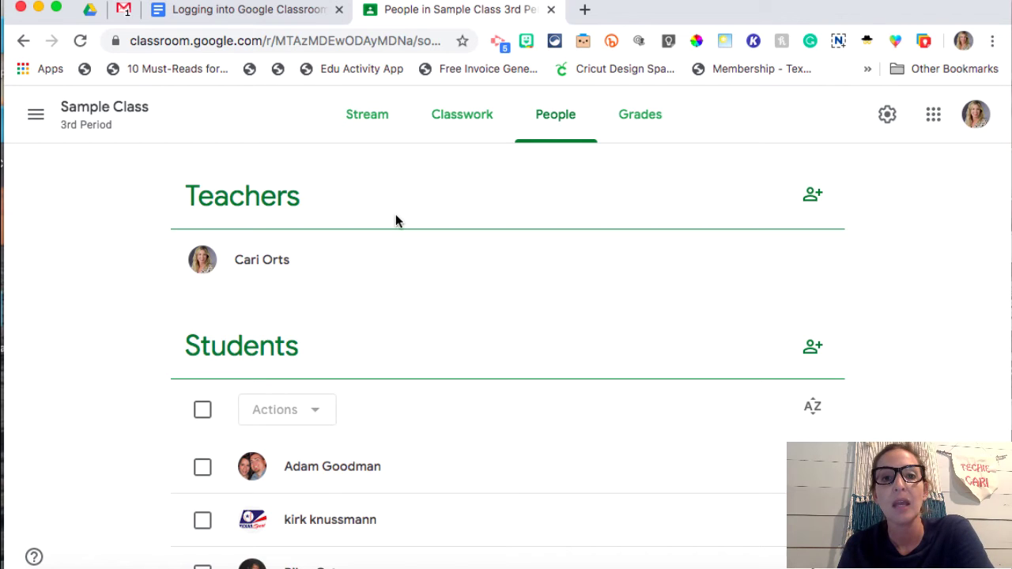
click(460, 133)
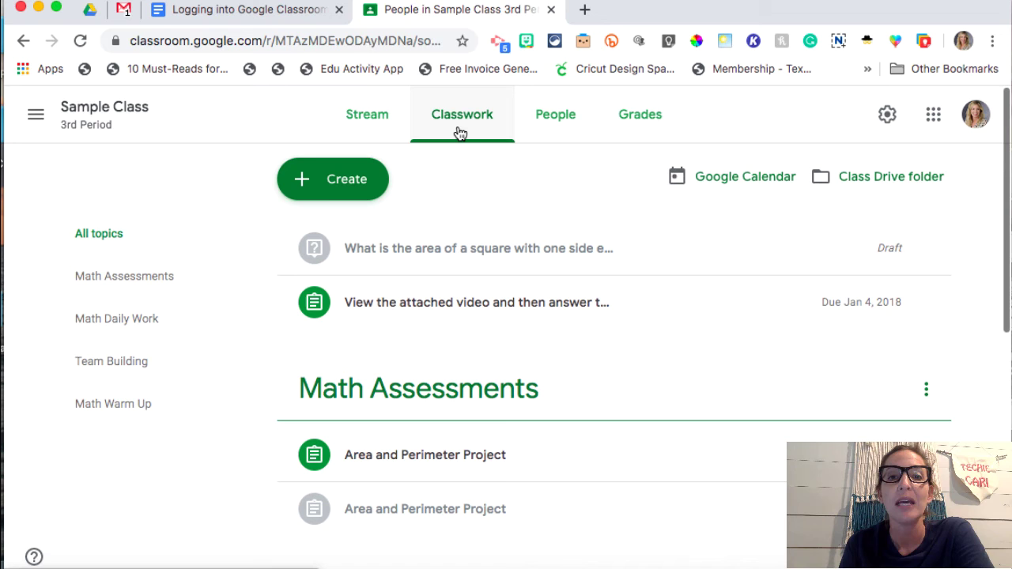
scroll(492, 248, down, 4)
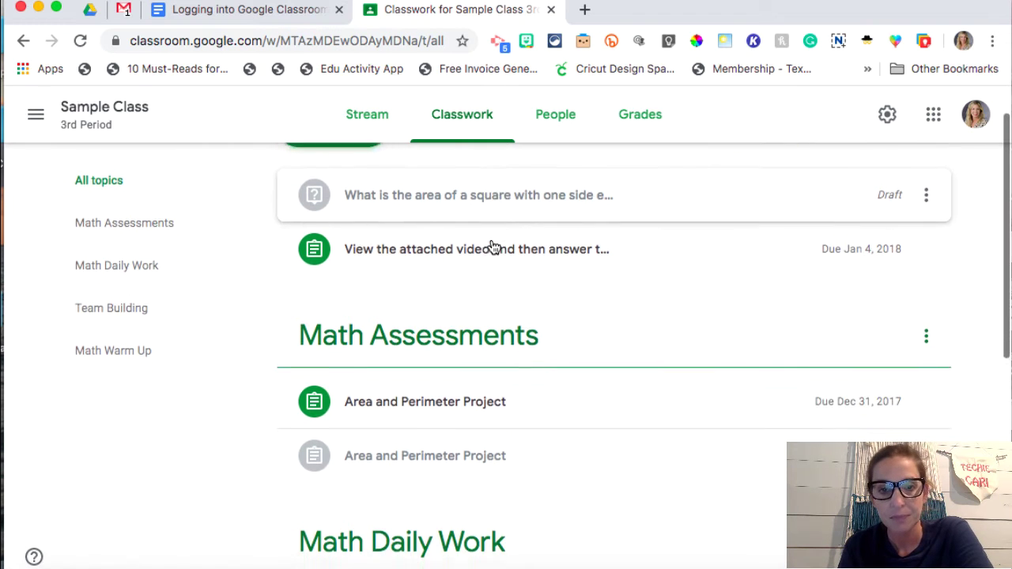
scroll(493, 248, down, 8)
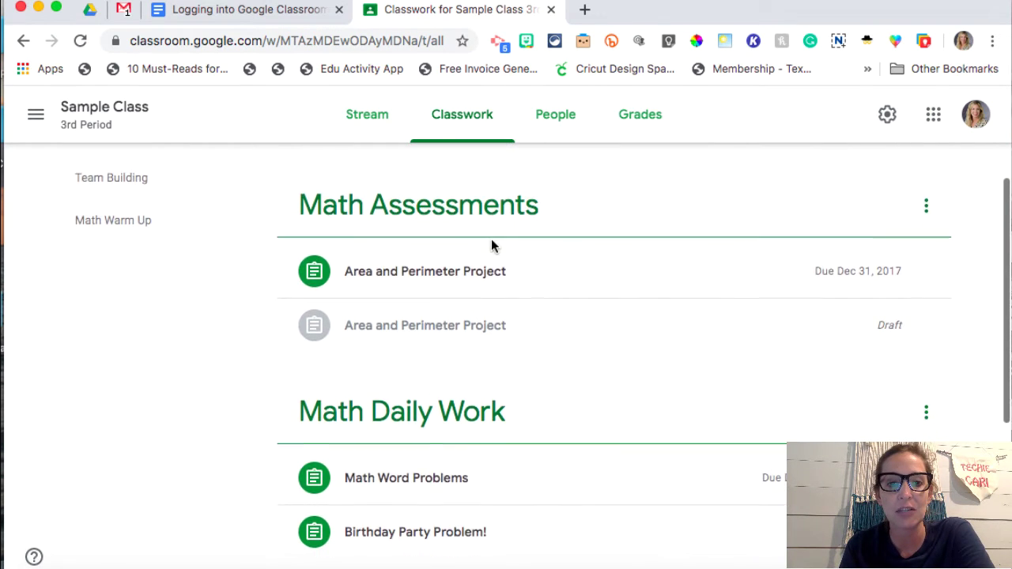
scroll(493, 247, up, 12)
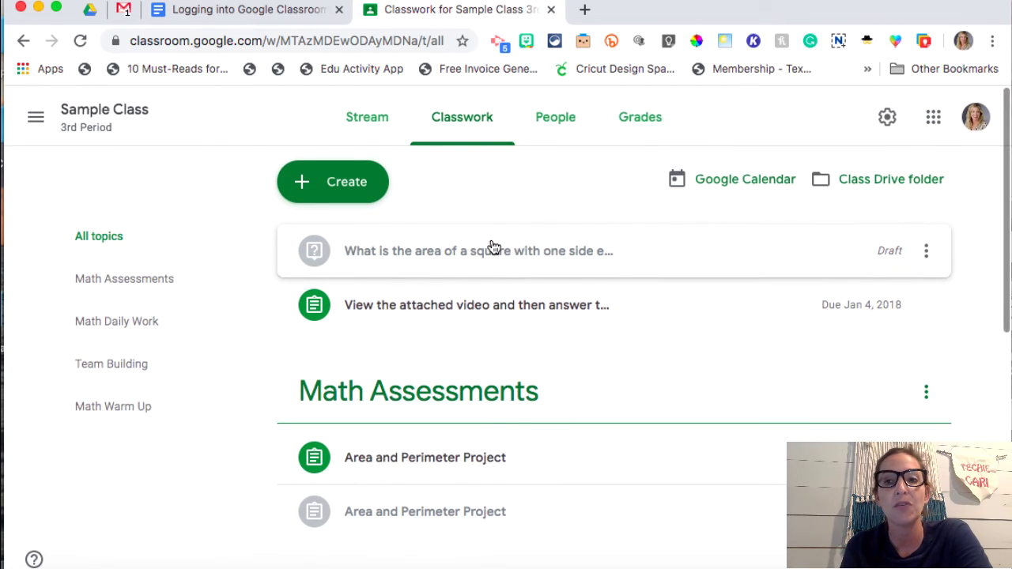
scroll(492, 247, down, 1)
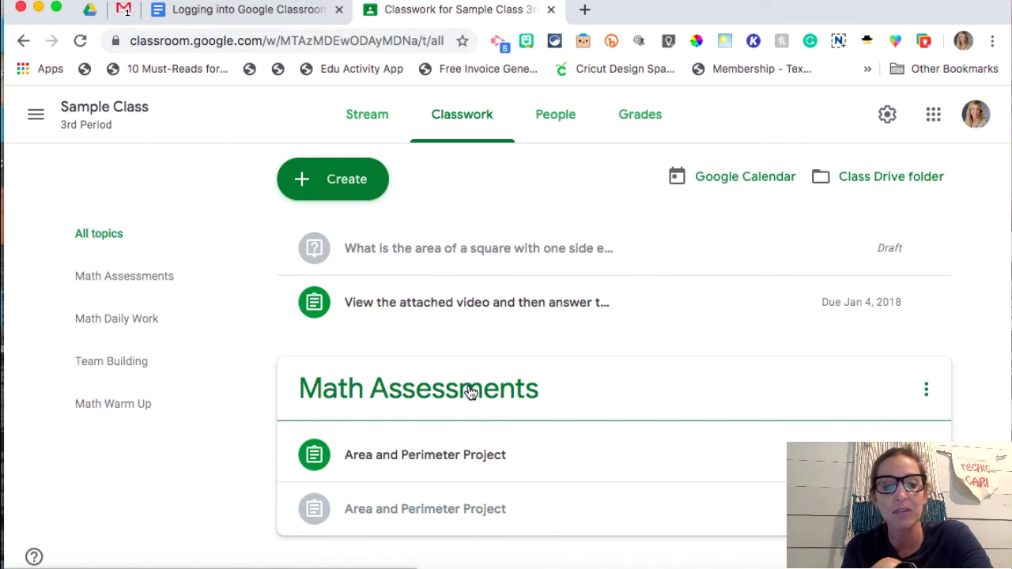
scroll(471, 393, down, 6)
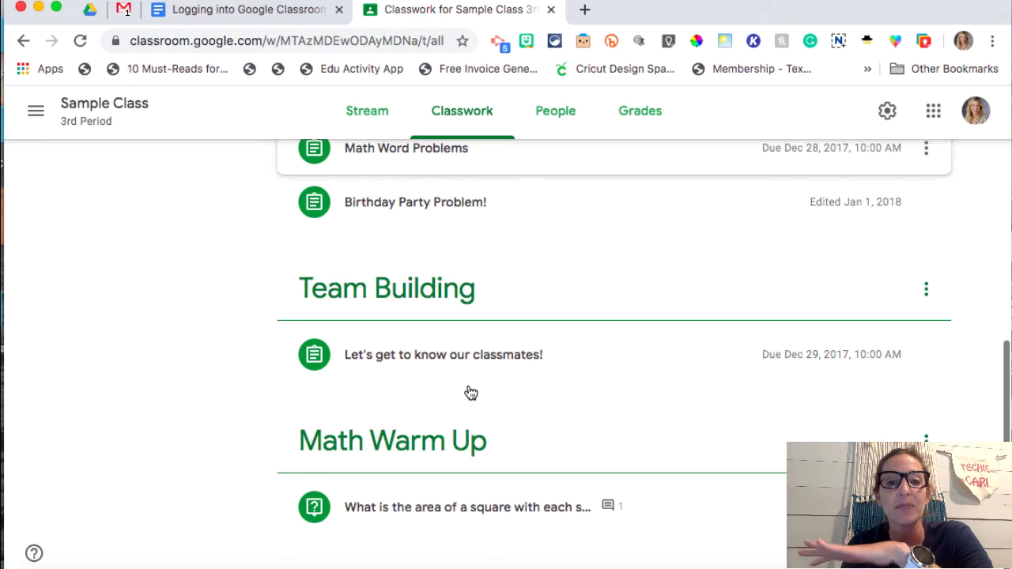
scroll(470, 393, up, 4)
scroll(470, 393, up, 3)
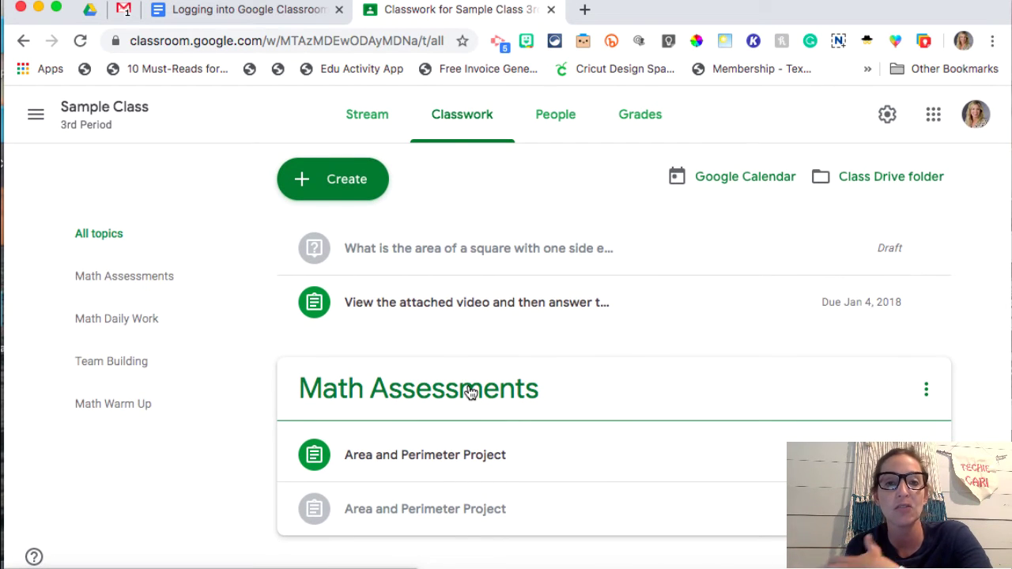
click(319, 192)
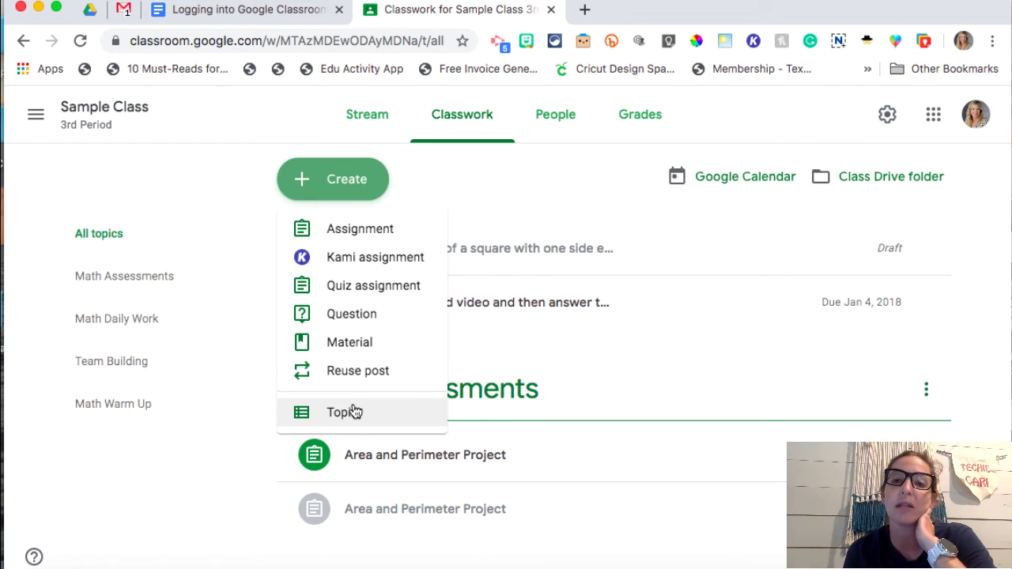
click(537, 197)
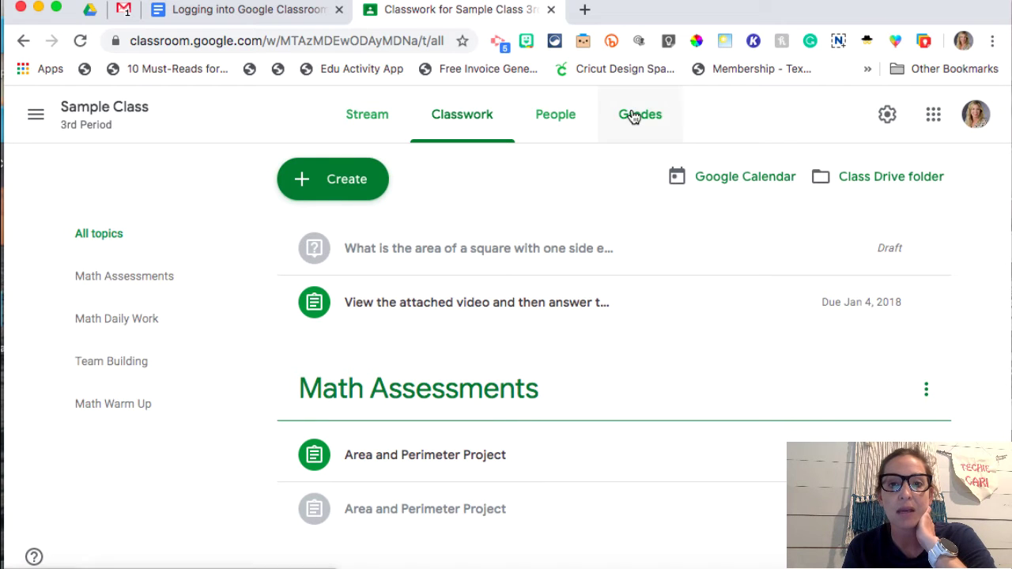
scroll(483, 259, down, 4)
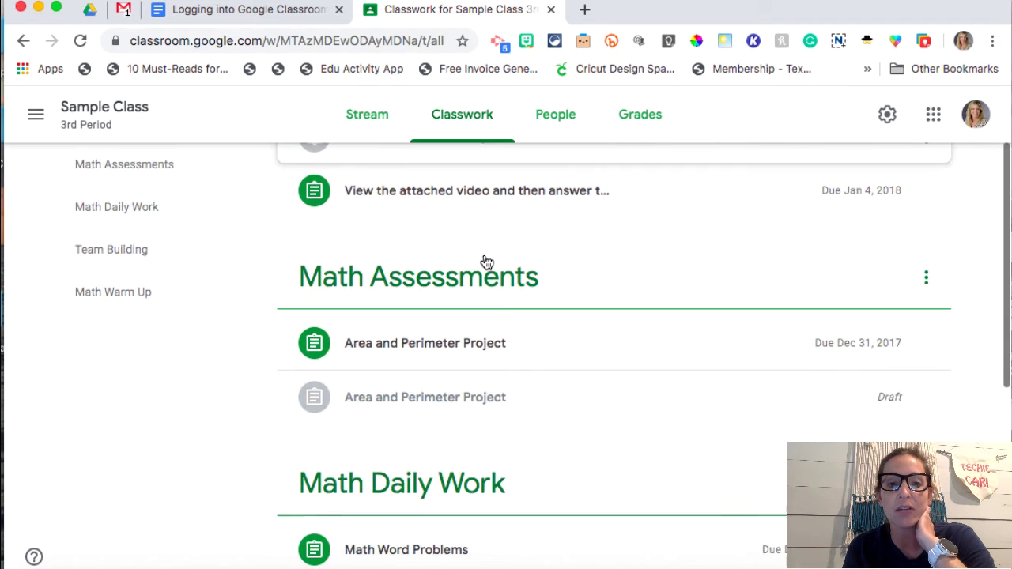
Expand Area and Perimeter Project, then Math Word Problems showing 1 turned in and 2 assigned
click(457, 316)
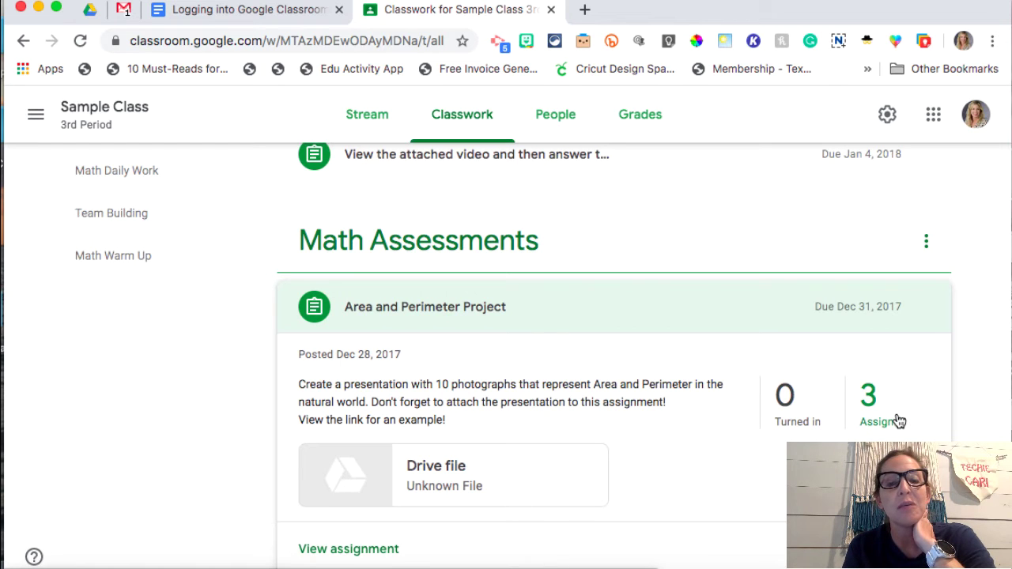
scroll(898, 422, down, 10)
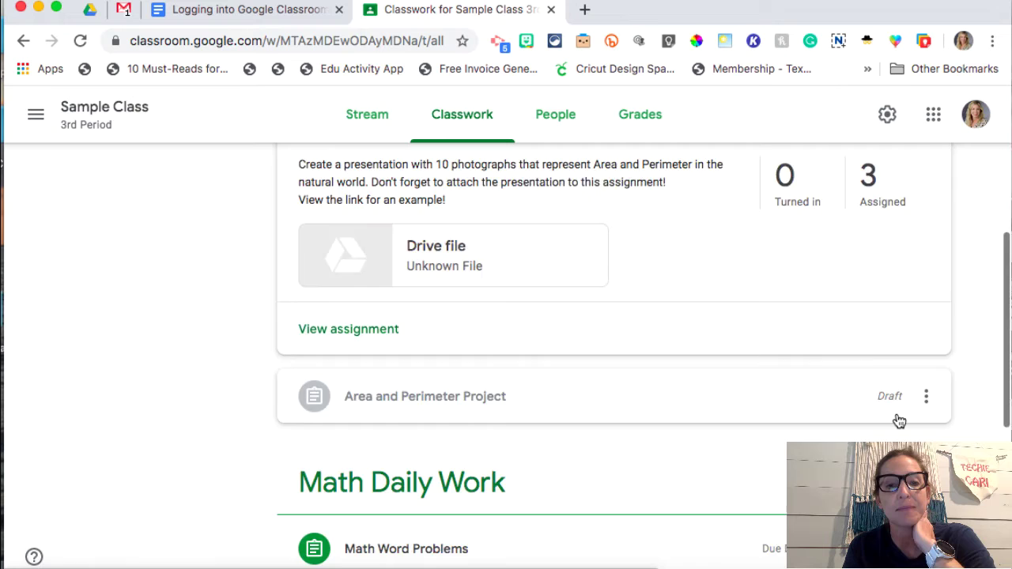
click(406, 230)
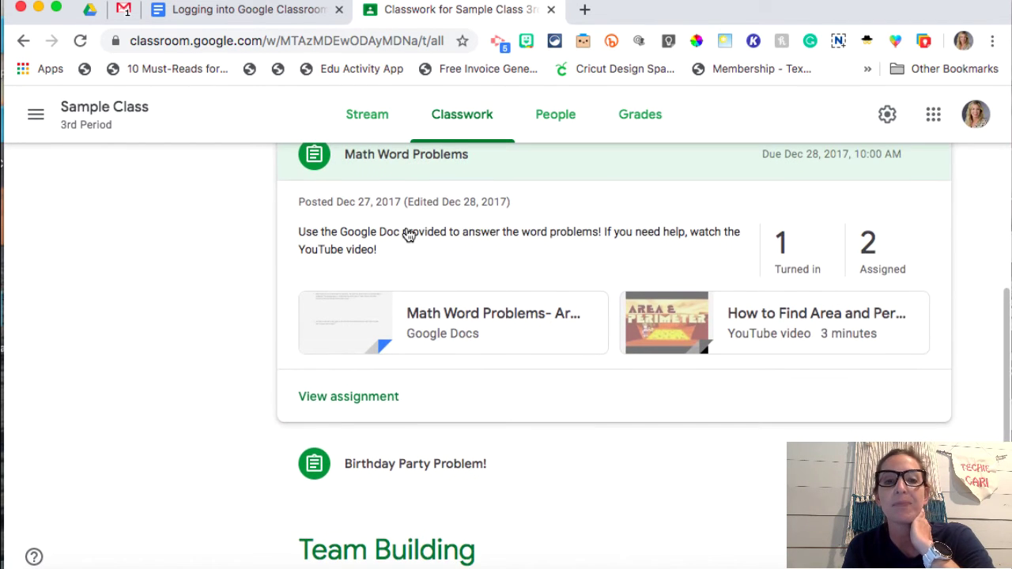
click(506, 220)
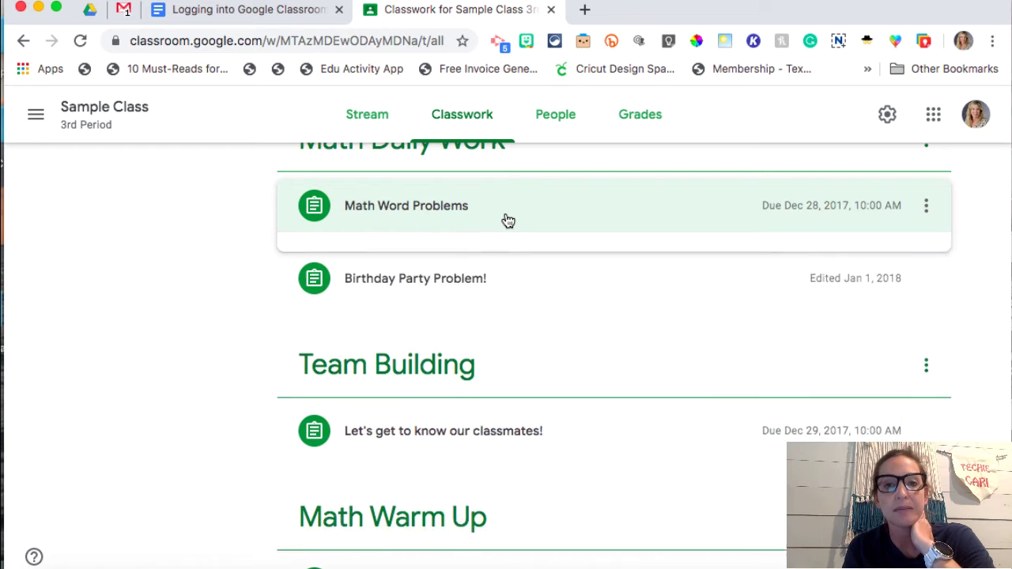
click(508, 221)
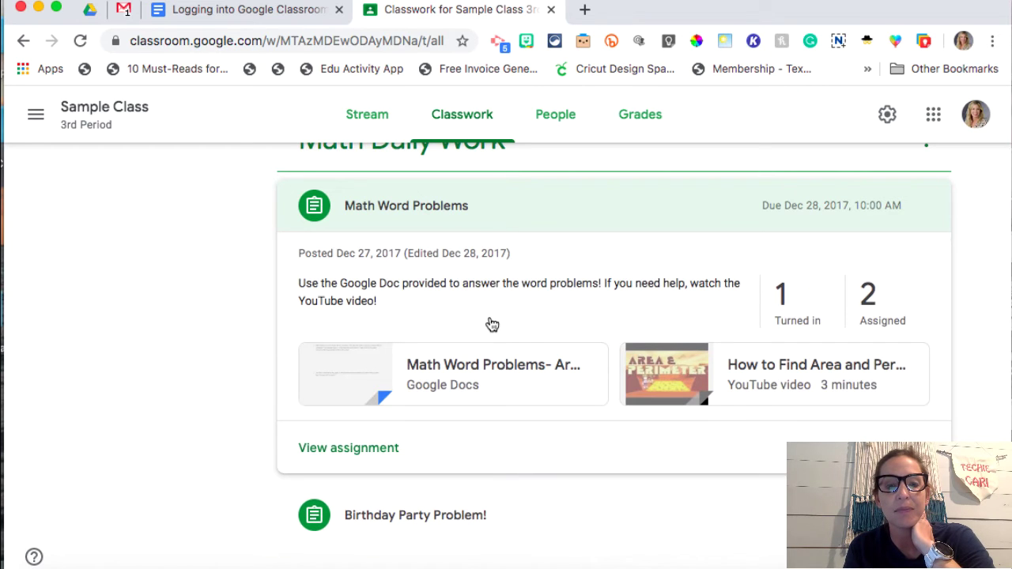
Open the Math Word Problems assignment page, review its instructions, then view the student work
click(372, 449)
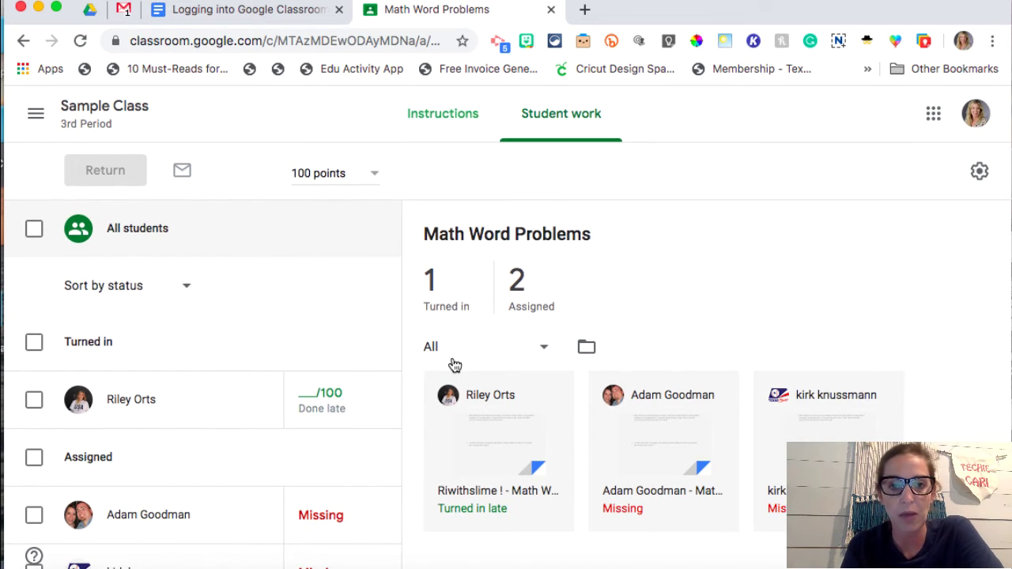
click(438, 114)
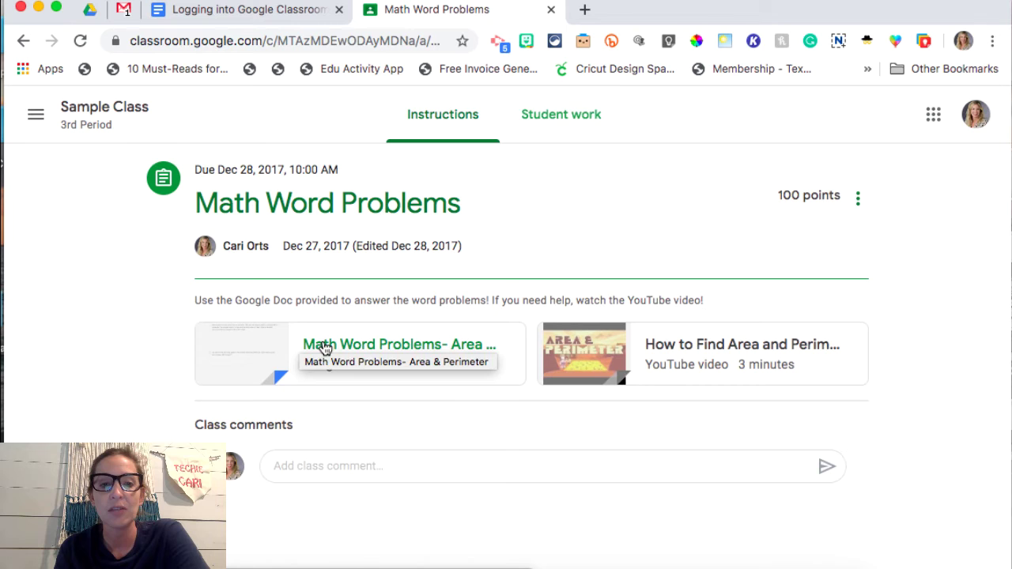
click(567, 126)
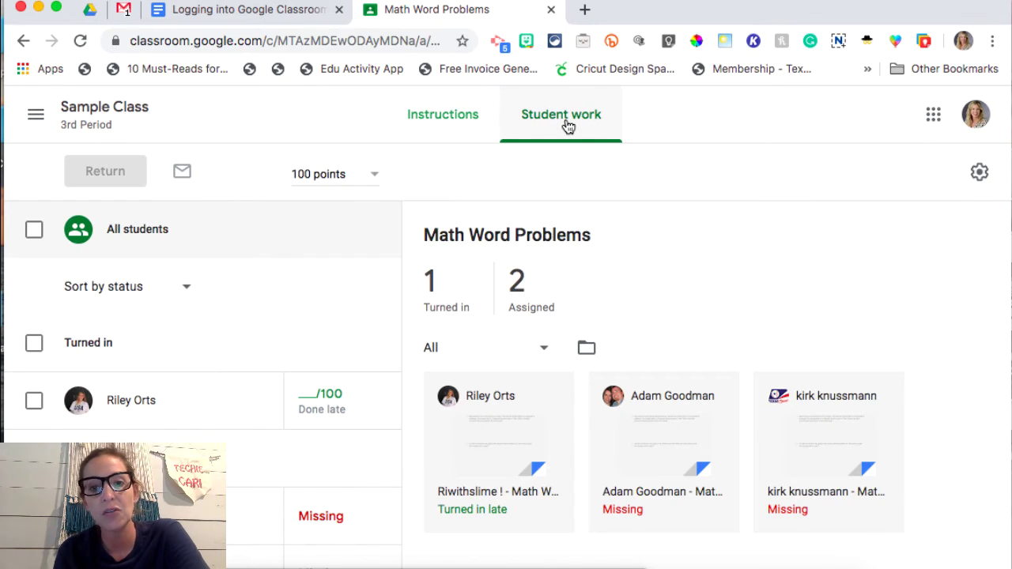
Grade the late Math Word Problems submission 100/100 and return it to the student
click(519, 425)
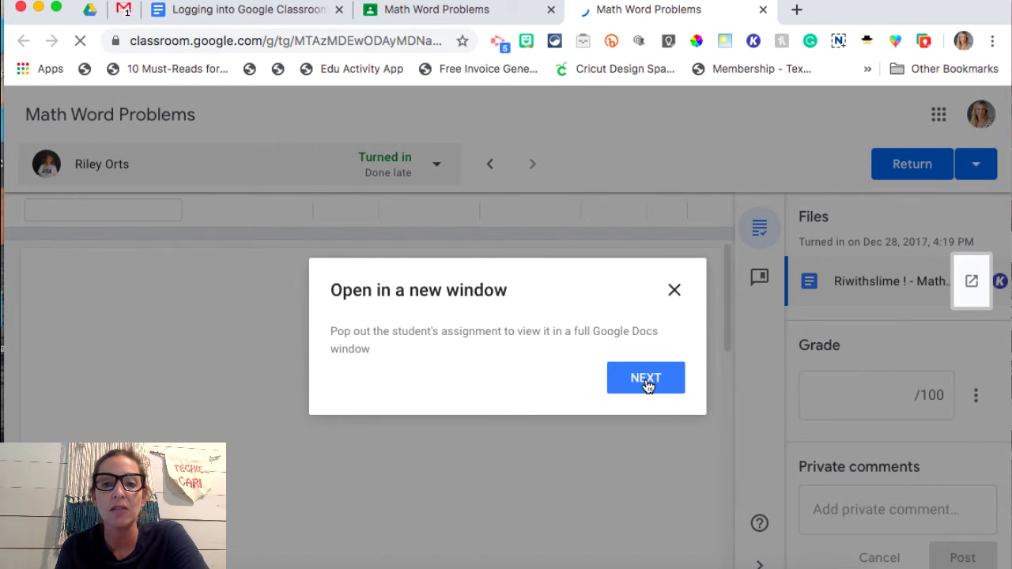
click(674, 291)
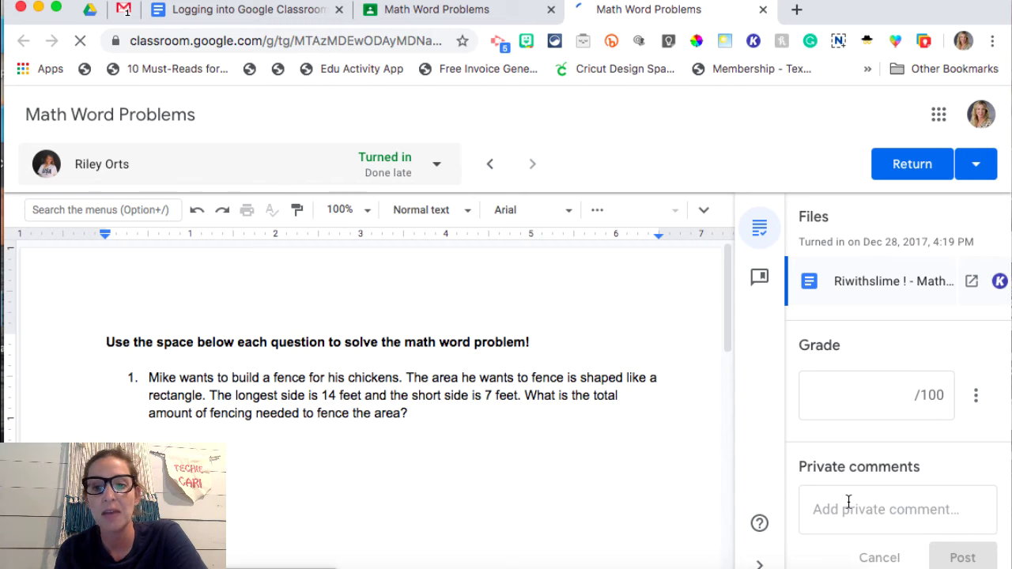
click(849, 502)
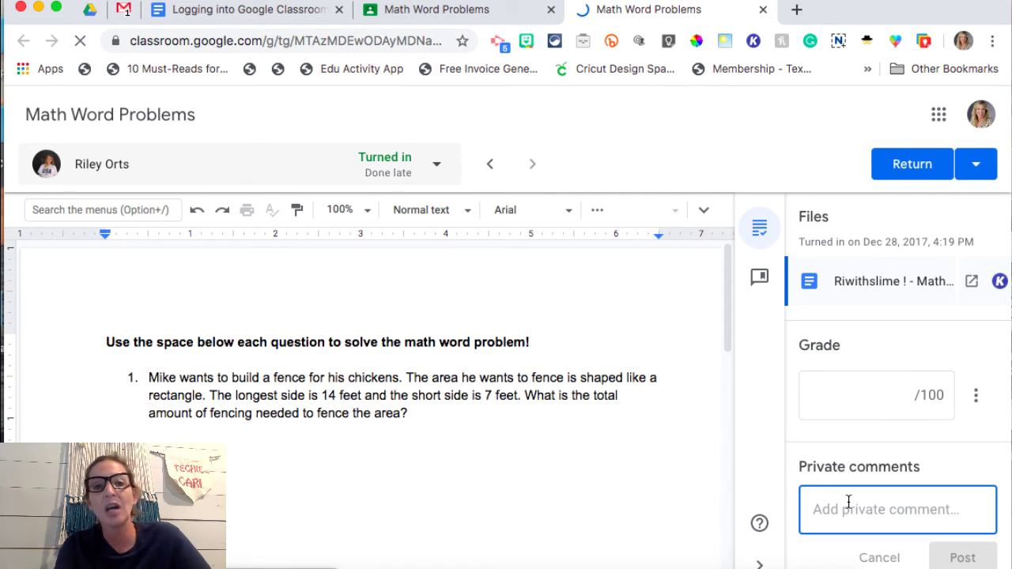
click(847, 402)
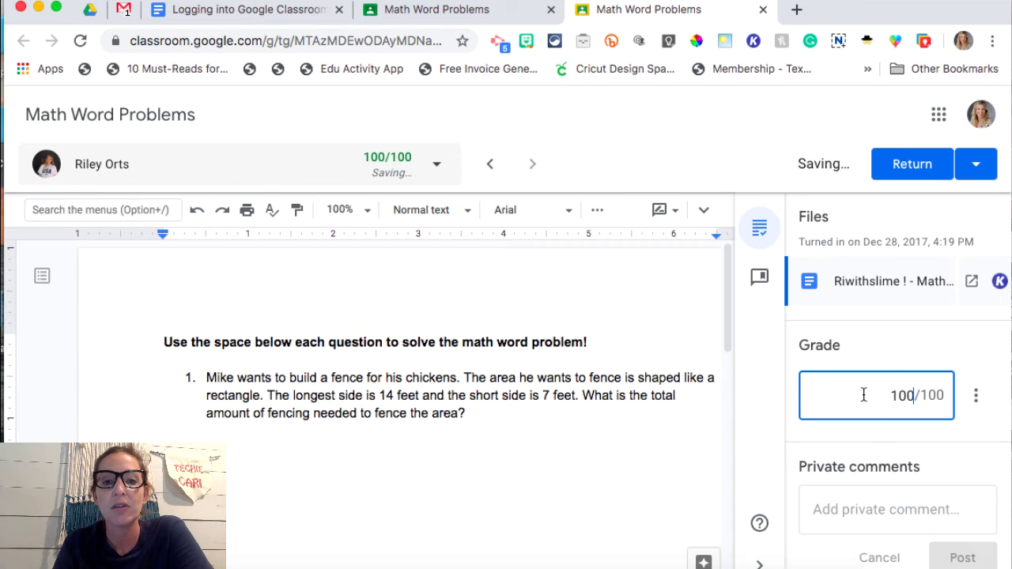
click(898, 167)
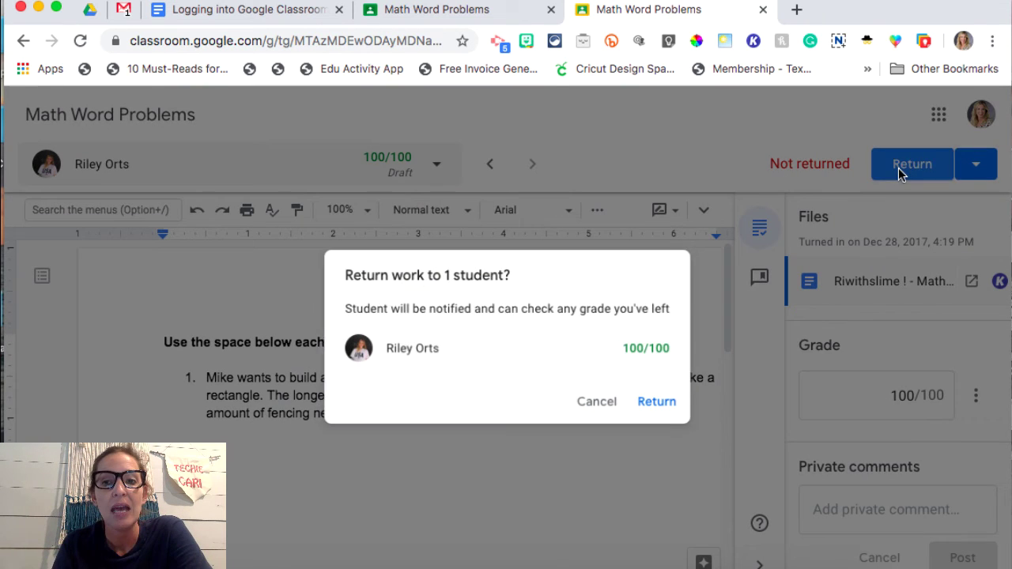
click(660, 404)
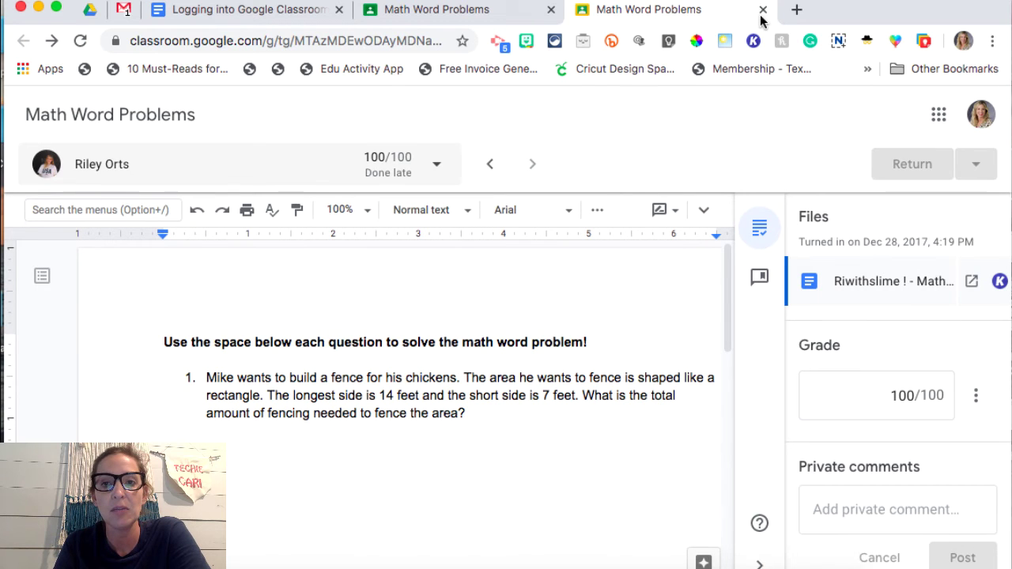
Close the extra grading tab and open the Sample Class Grades page with class averages
click(762, 11)
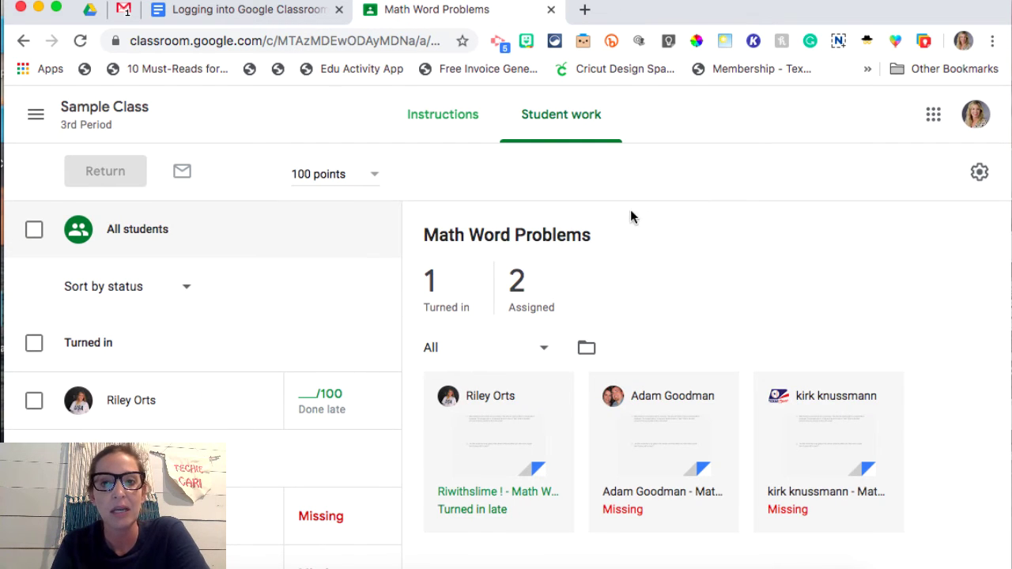
click(121, 105)
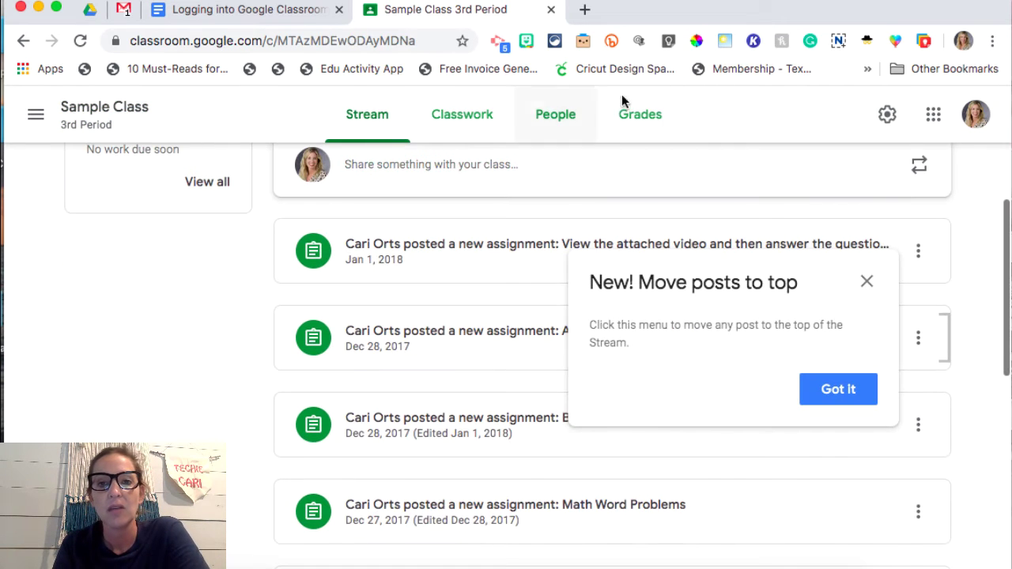
click(660, 118)
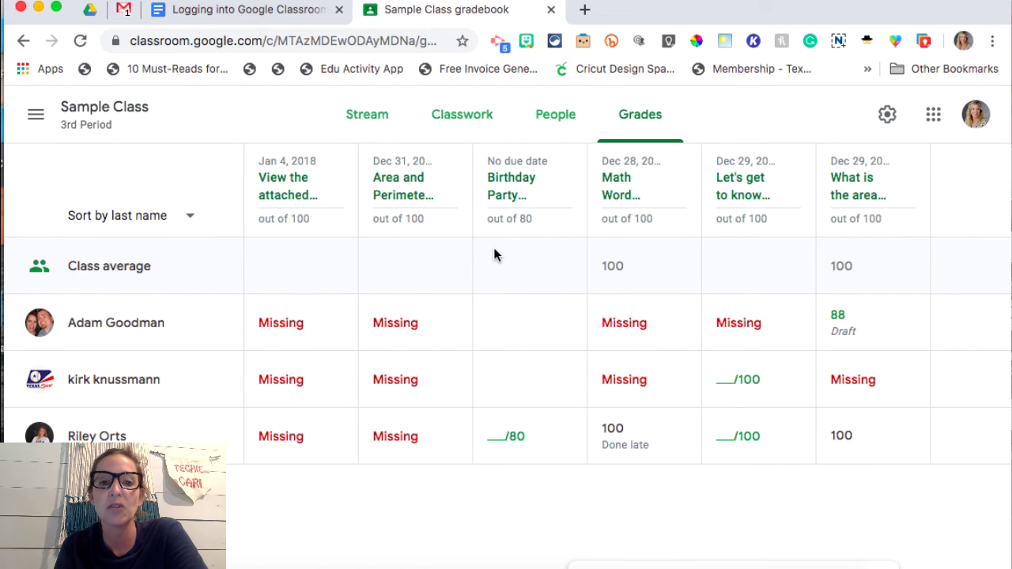
click(365, 120)
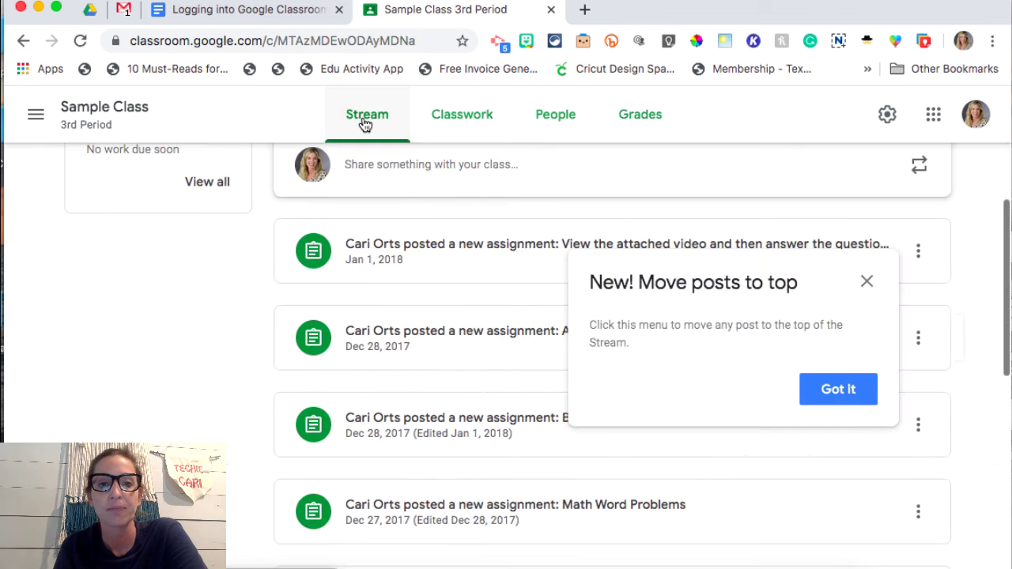
click(874, 282)
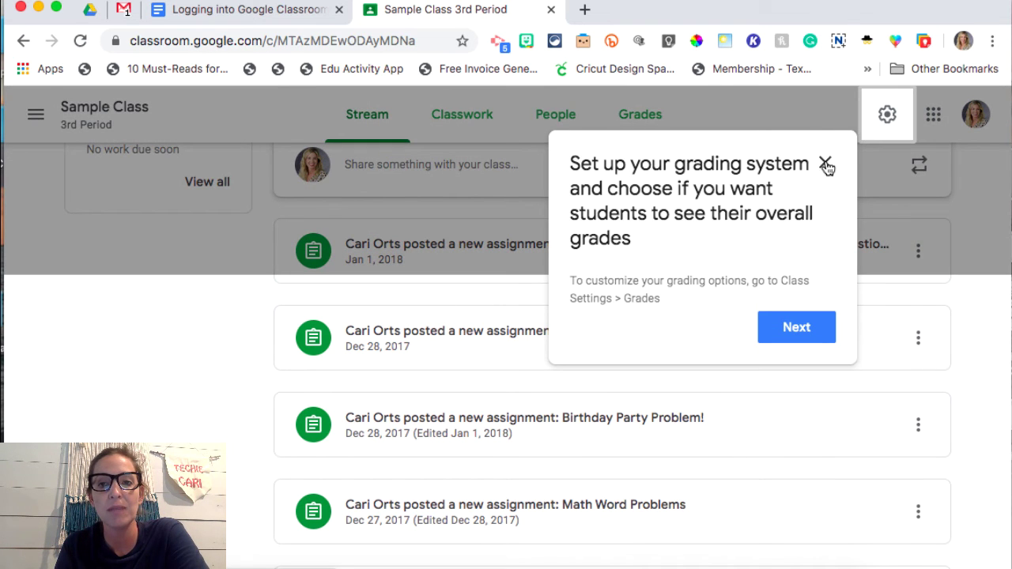
click(826, 164)
scroll(630, 357, down, 5)
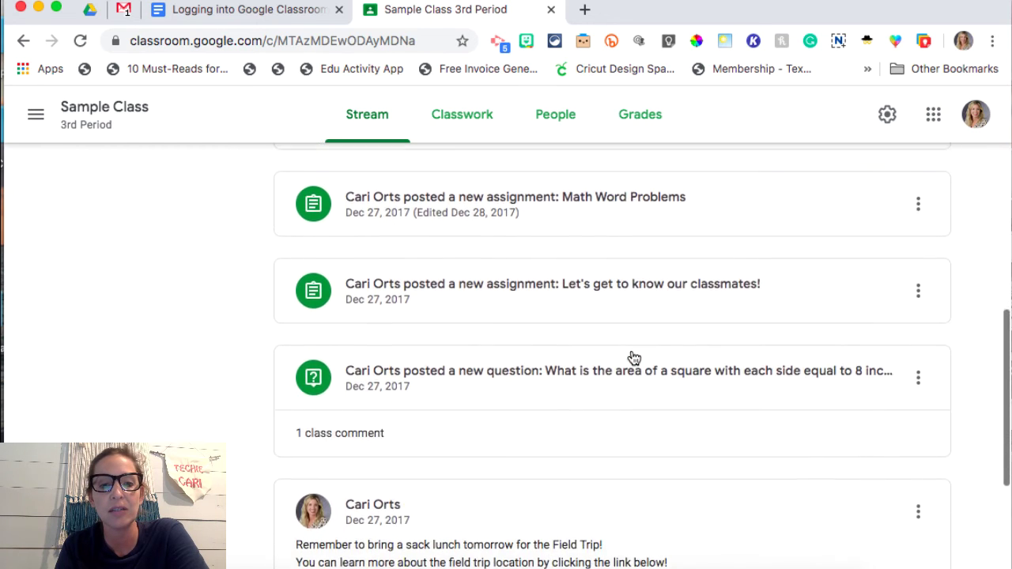
scroll(632, 358, down, 4)
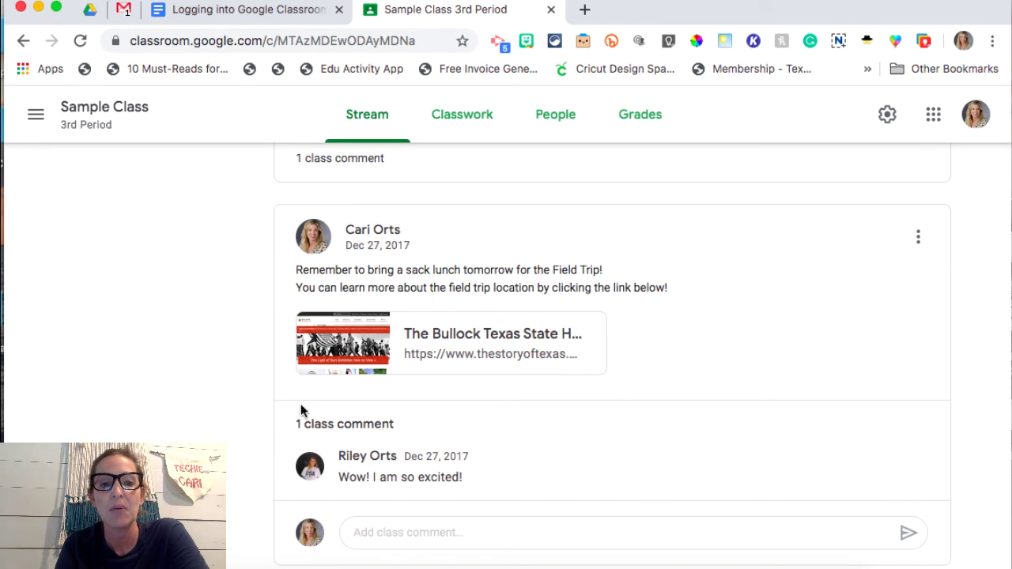
scroll(421, 383, up, 1)
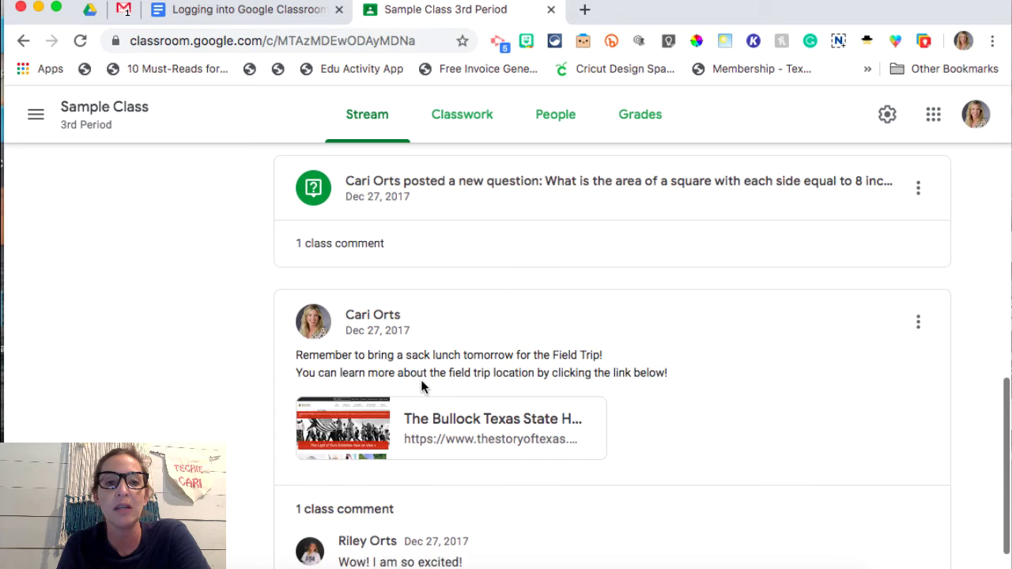
scroll(421, 384, up, 2)
scroll(420, 385, down, 3)
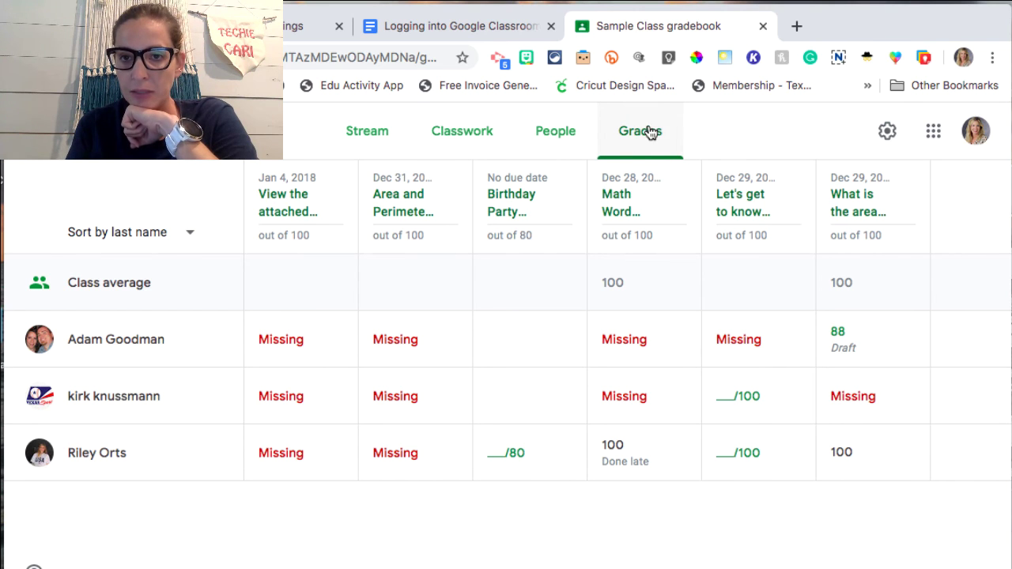
Move from Stream to Grades to the class settings, down to the Grading section
click(385, 131)
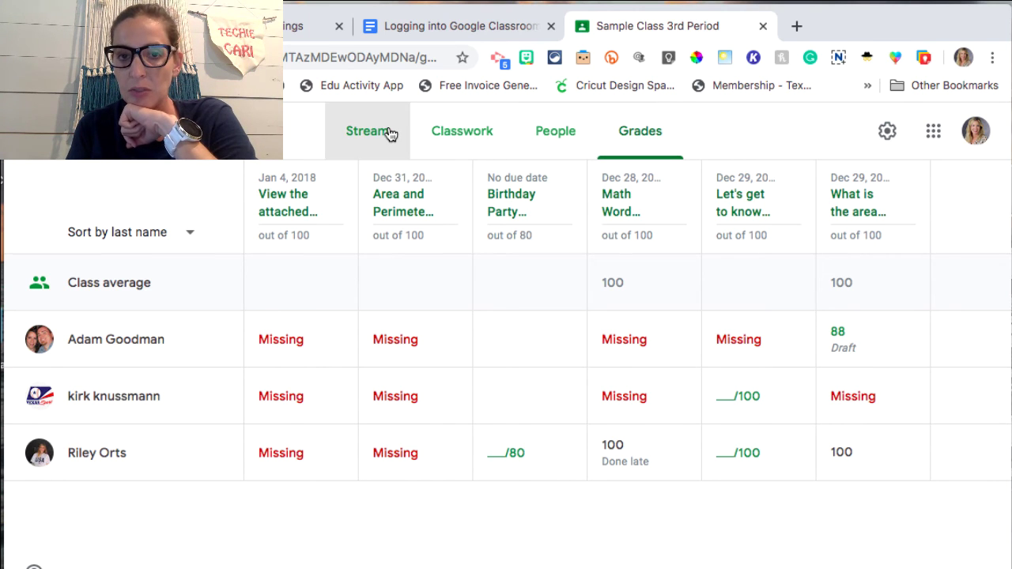
click(642, 133)
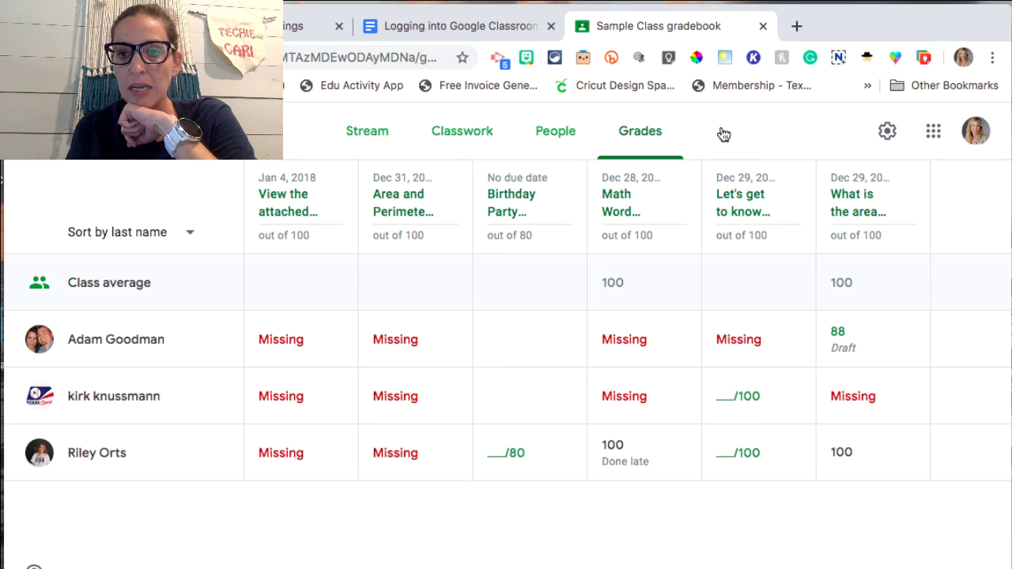
click(887, 133)
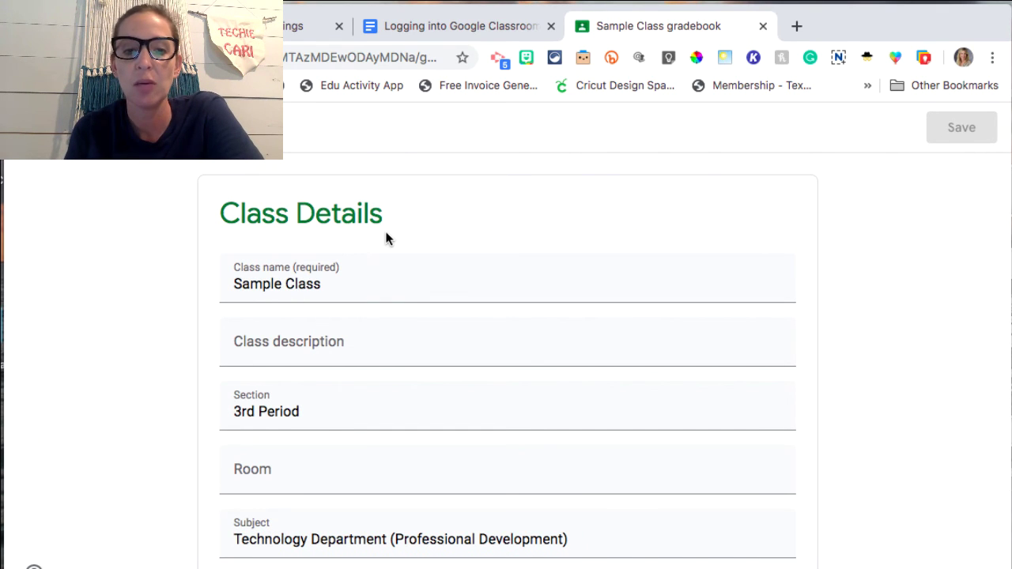
scroll(373, 375, down, 6)
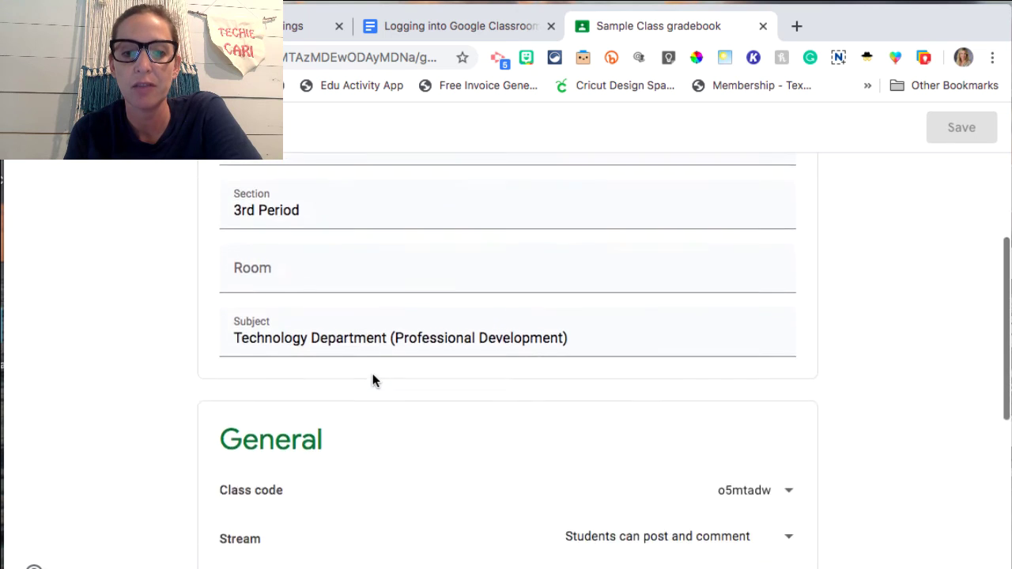
scroll(372, 377, down, 3)
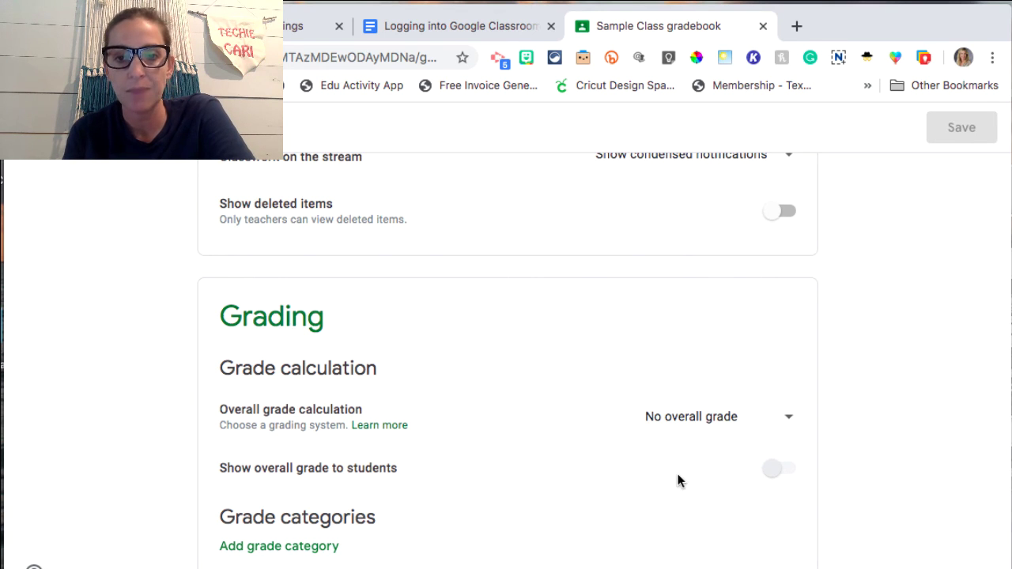
Choose Weighted by category, show the overall grade to students, and add an empty grade category
click(788, 420)
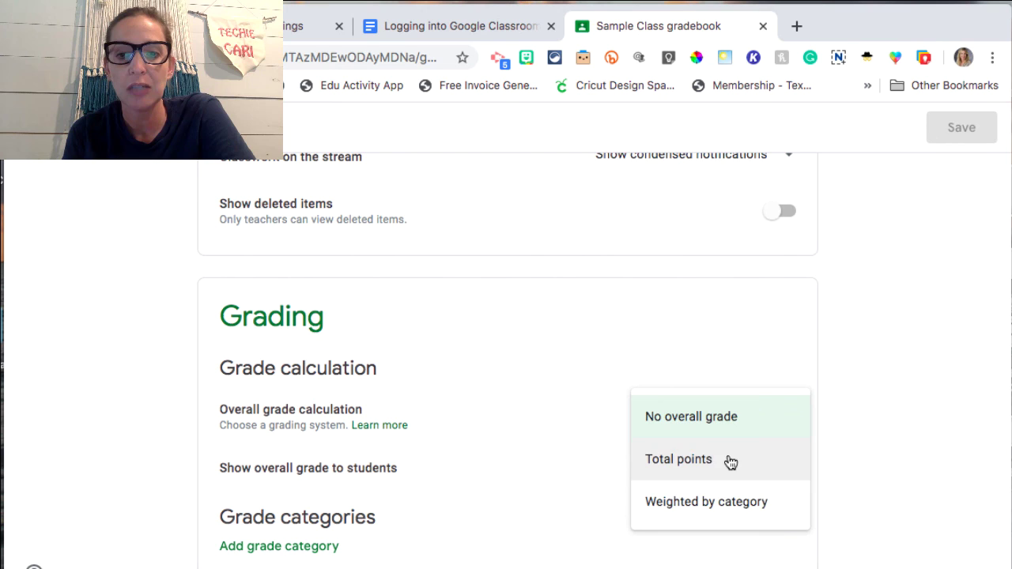
click(712, 503)
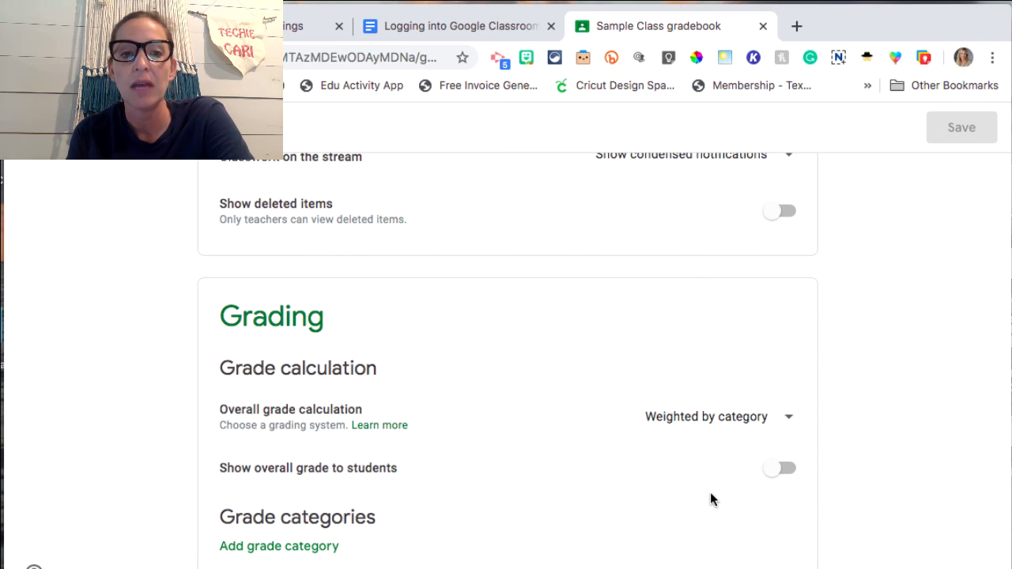
click(775, 471)
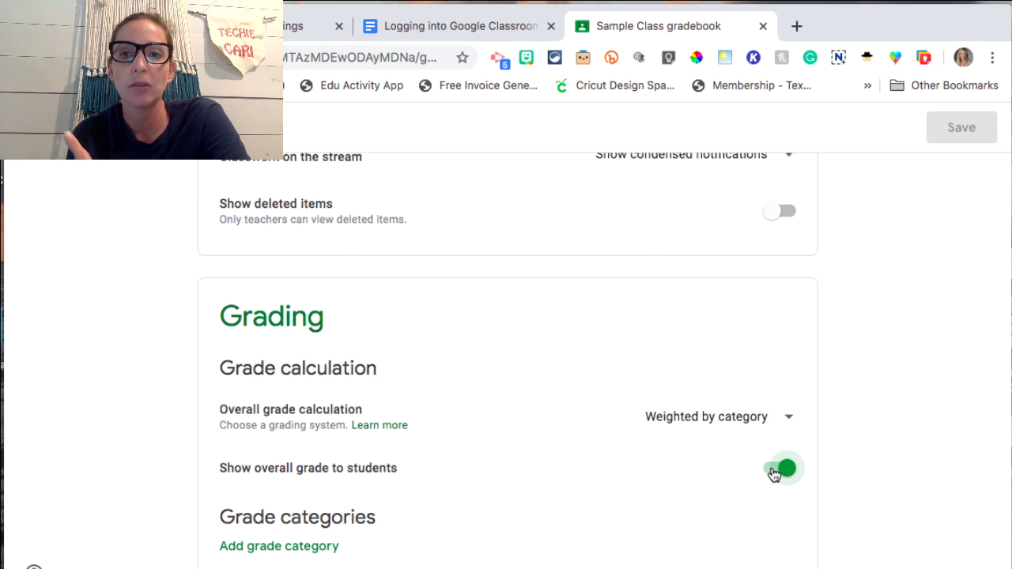
click(266, 547)
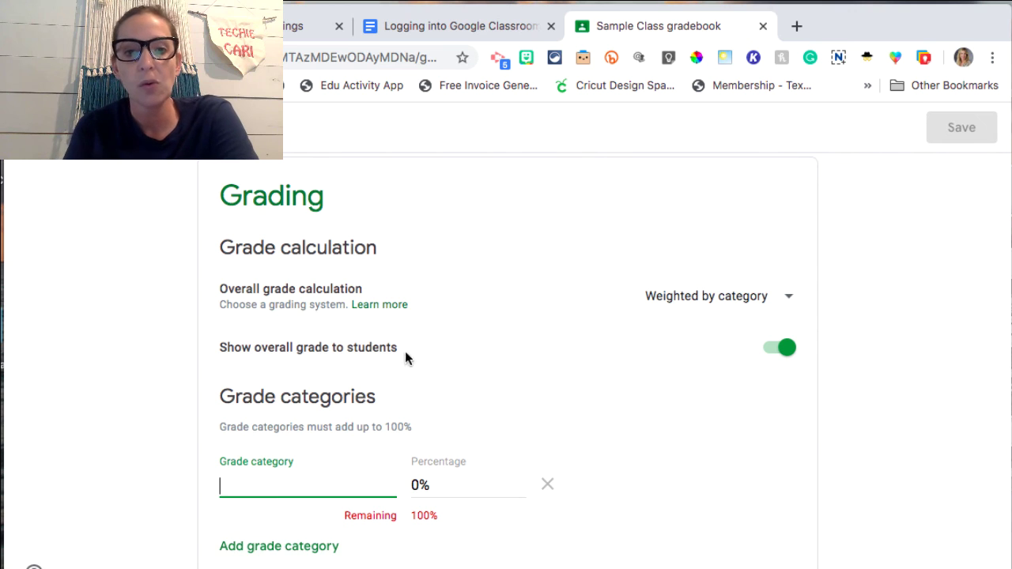
scroll(395, 366, up, 10)
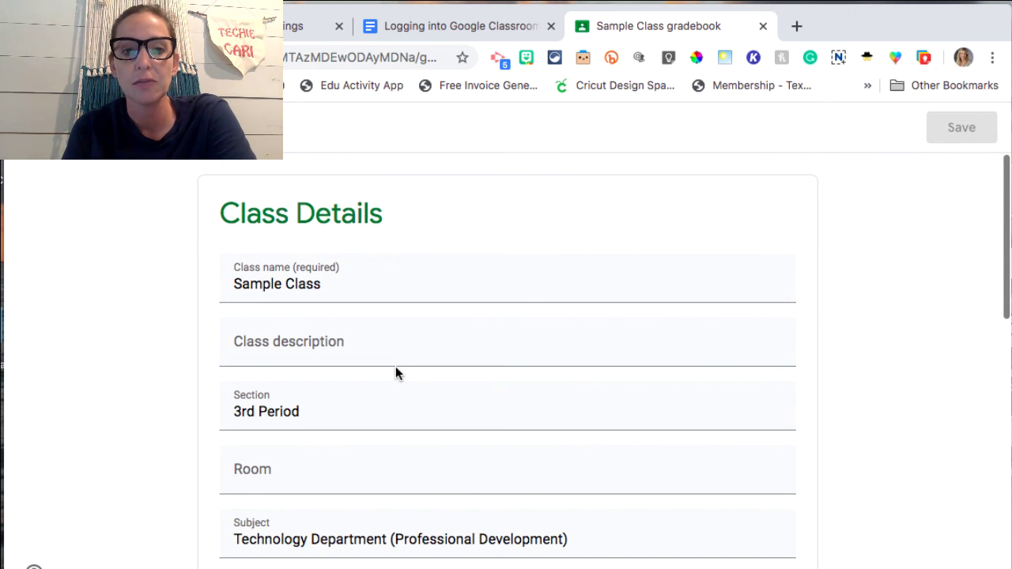
scroll(395, 372, down, 2)
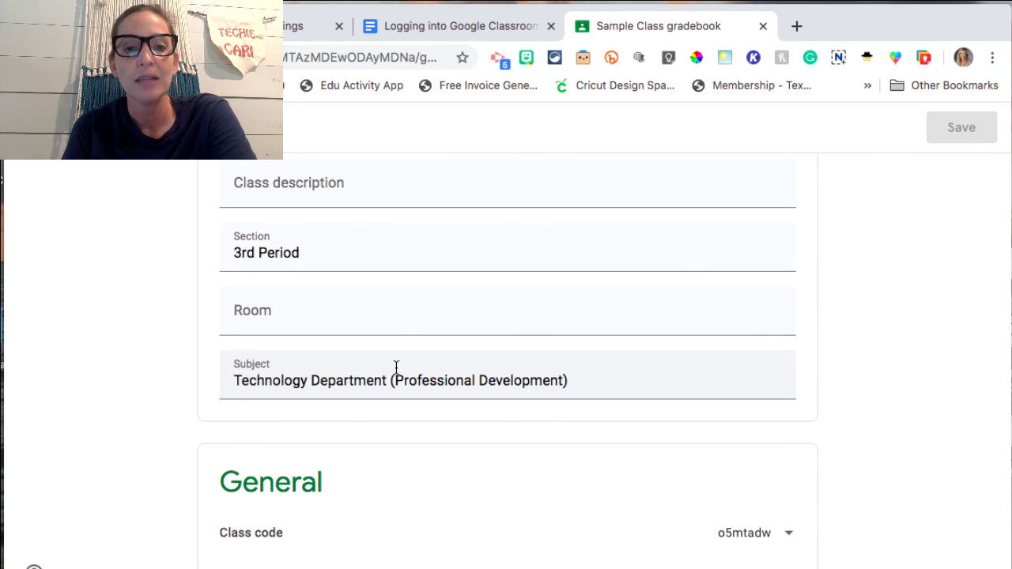